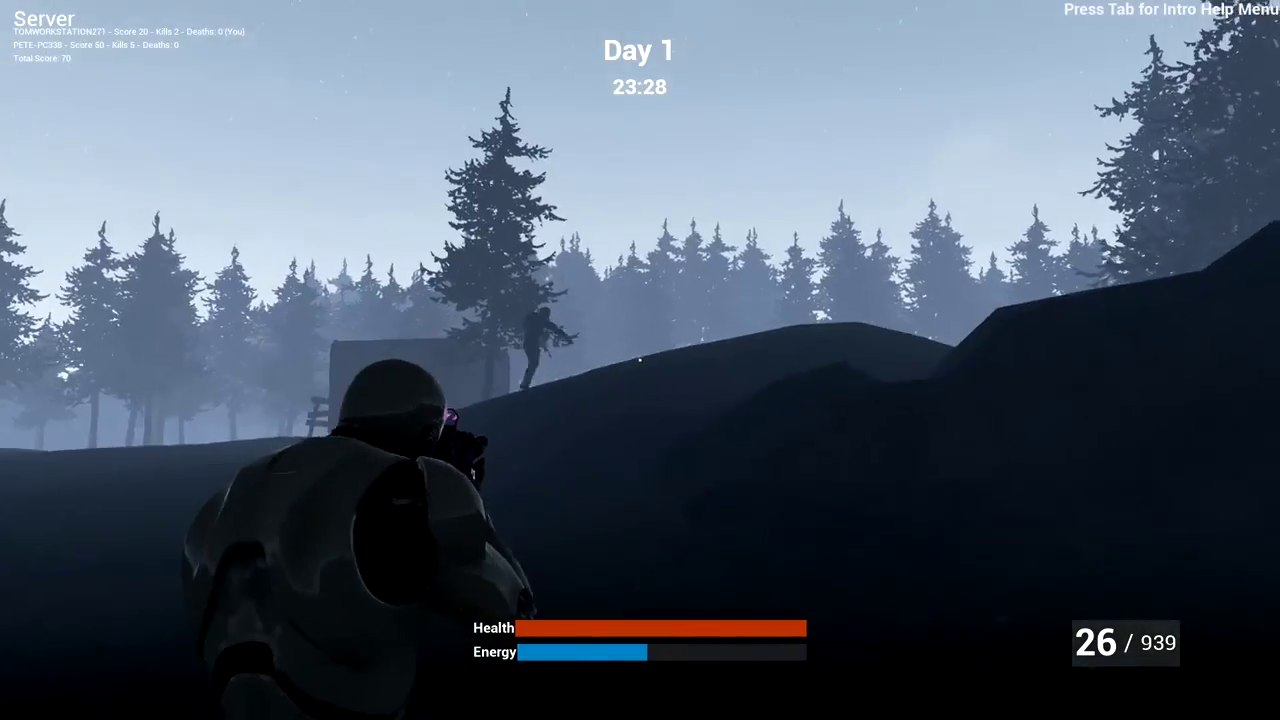
Fire at the zombie near the trees until it is killed.
{"action": "left_click", "coordinate": [640, 360]}
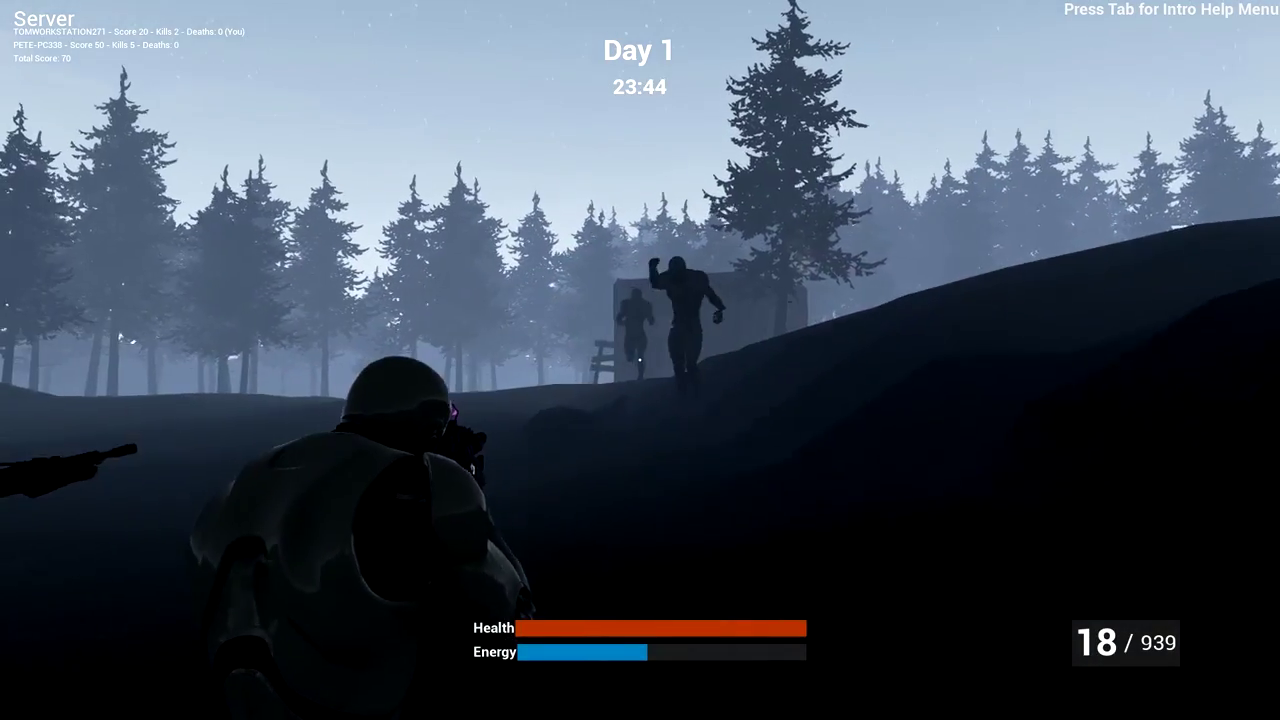
{"action": "left_click", "coordinate": [640, 360]}
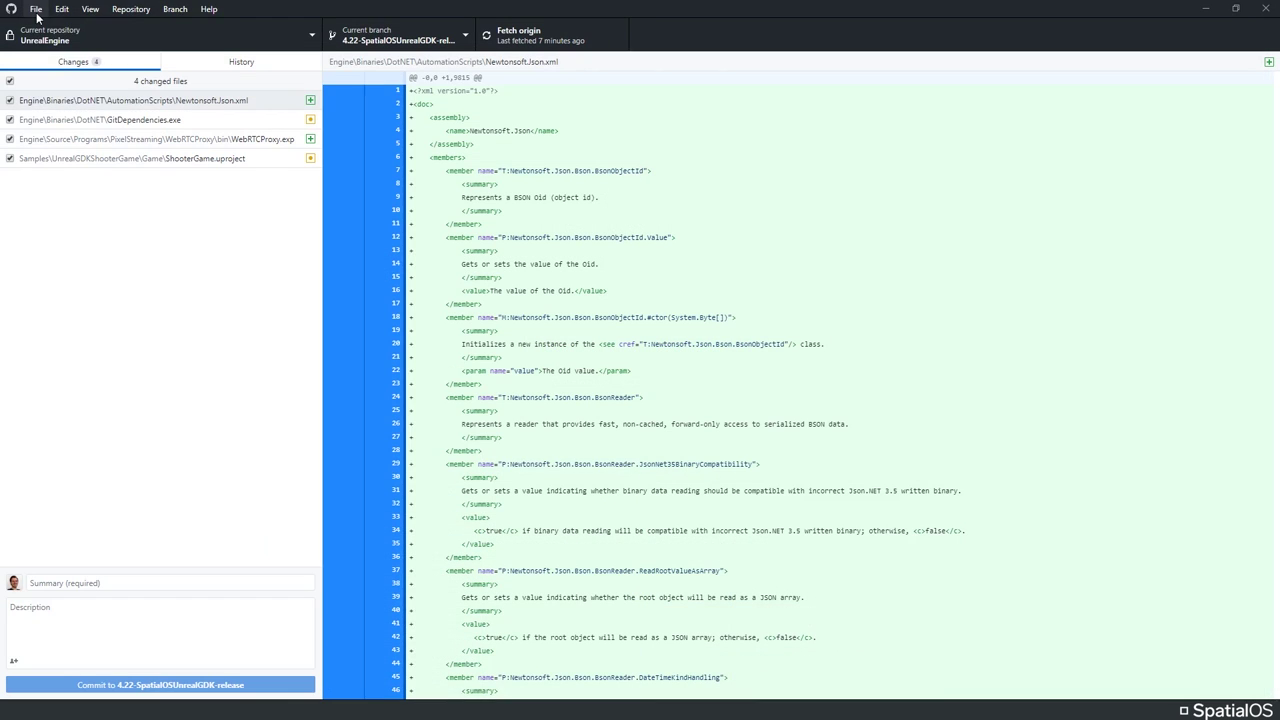
{"action": "left_click", "coordinate": [36, 10]}
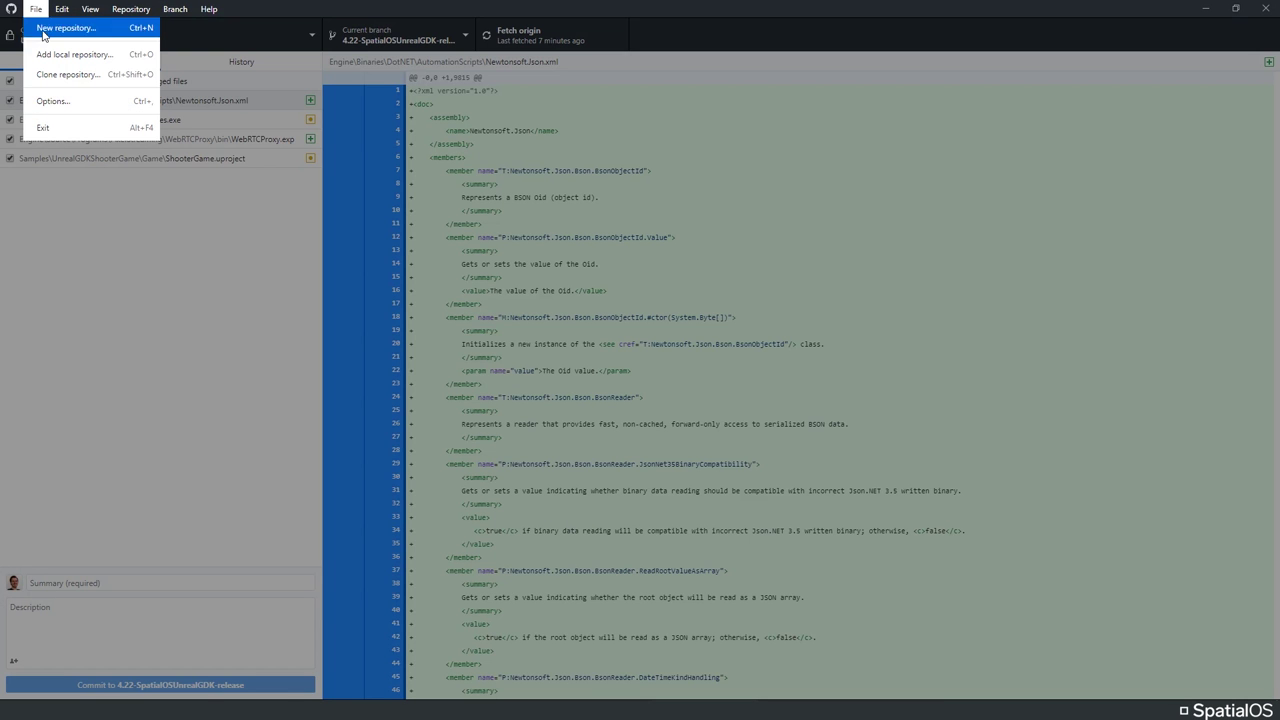
{"action": "left_click", "coordinate": [71, 75]}
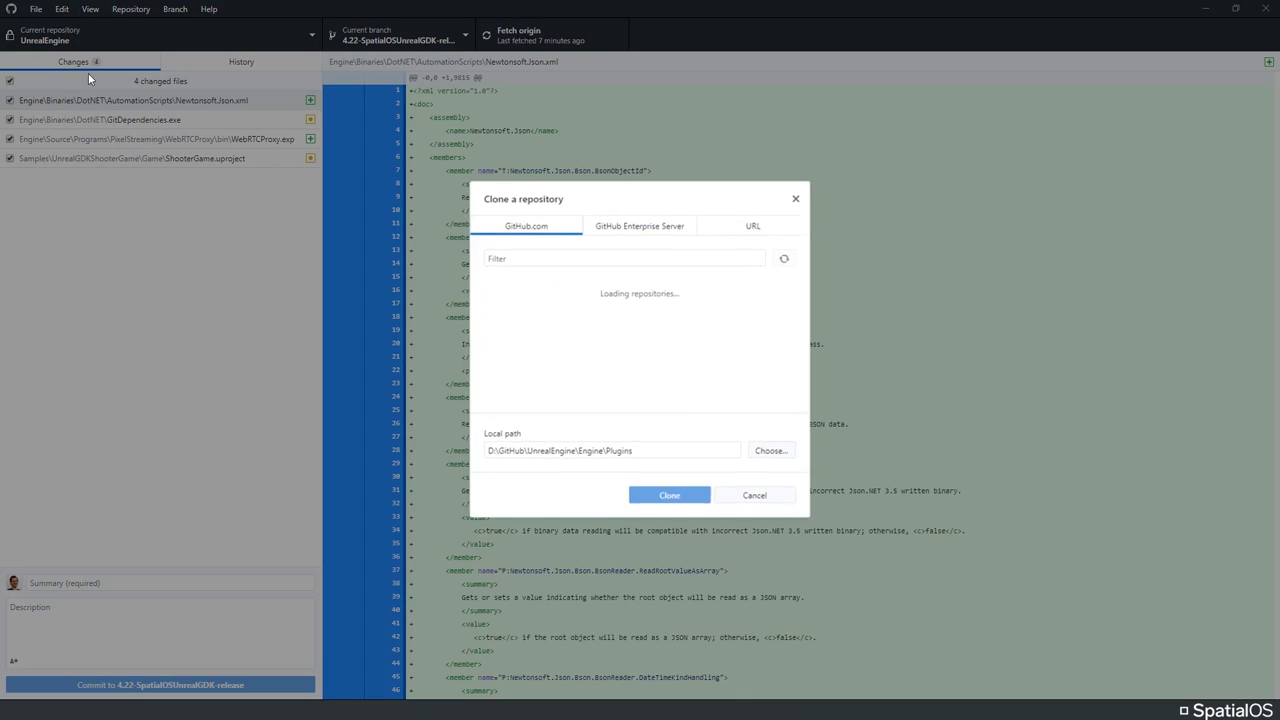
{"action": "left_click", "coordinate": [752, 232]}
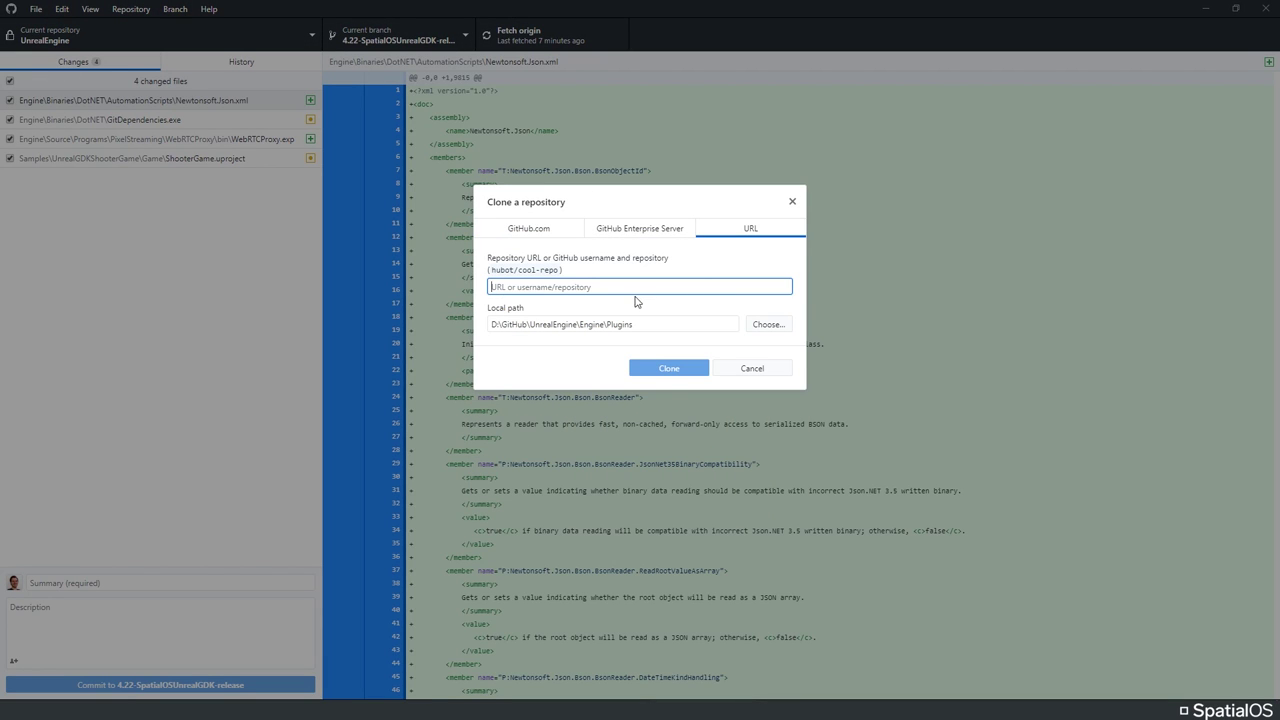
{"action": "left_click_drag", "start_coordinate": [634, 324], "coordinate": [581, 322]}
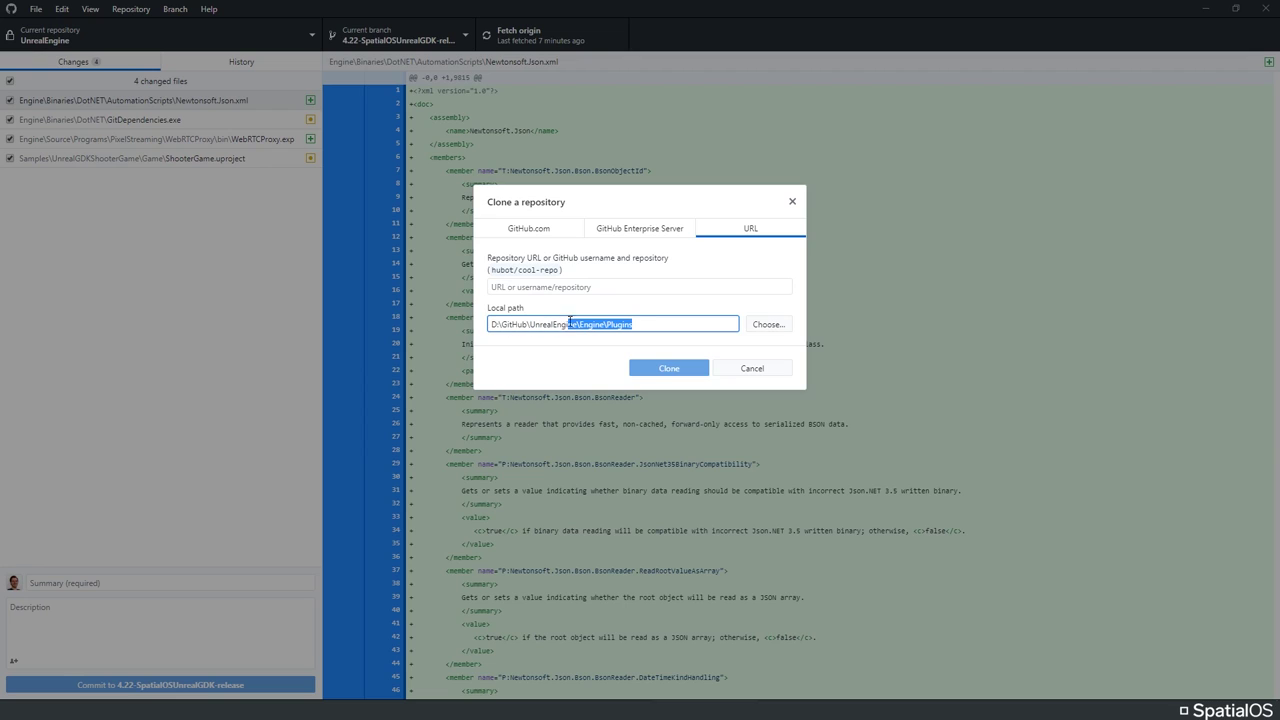
{"action": "key", "text": "BackSpace"}
{"action": "left_click_drag", "start_coordinate": [589, 351], "coordinate": [492, 357]}
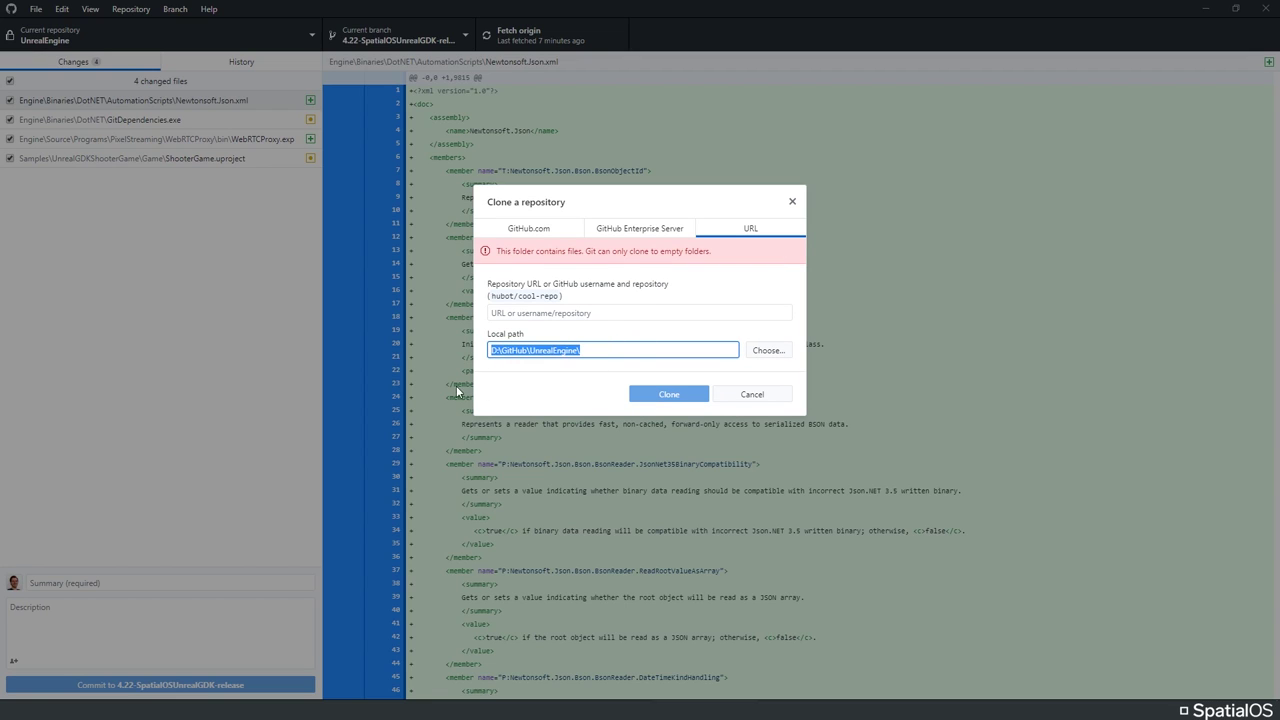
{"action": "left_click", "coordinate": [576, 311]}
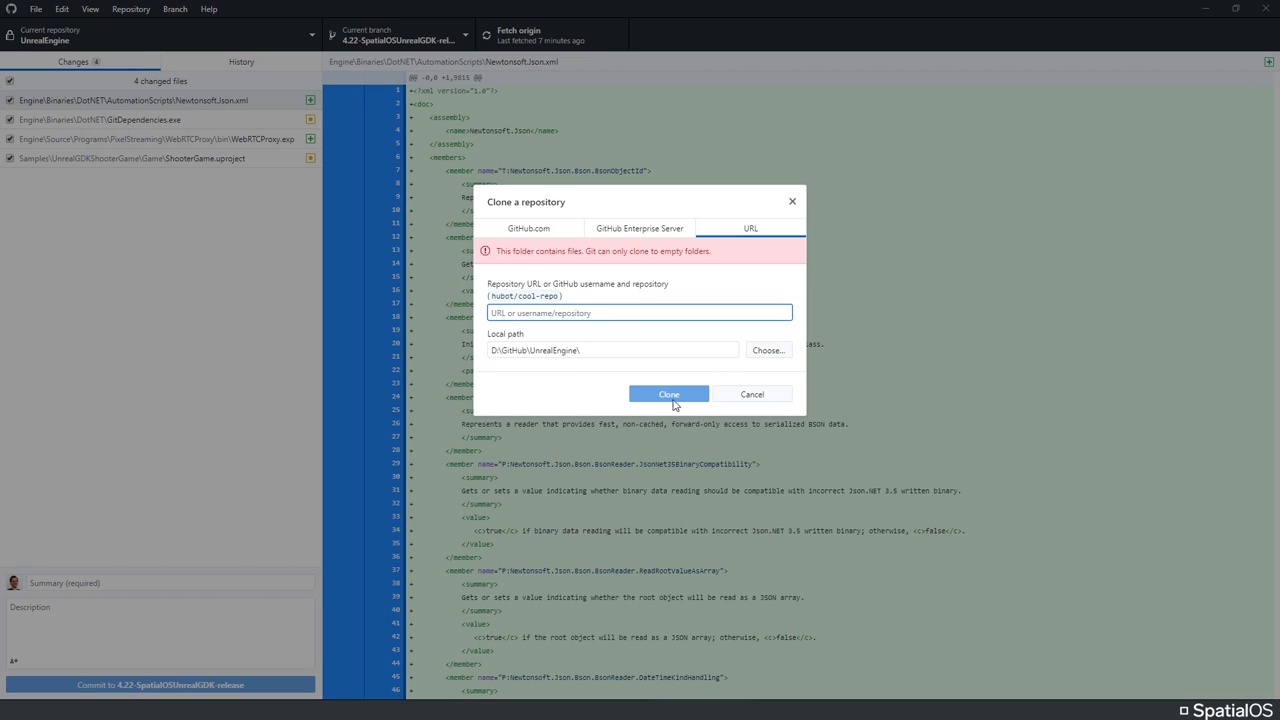
{"action": "left_click", "coordinate": [751, 395]}
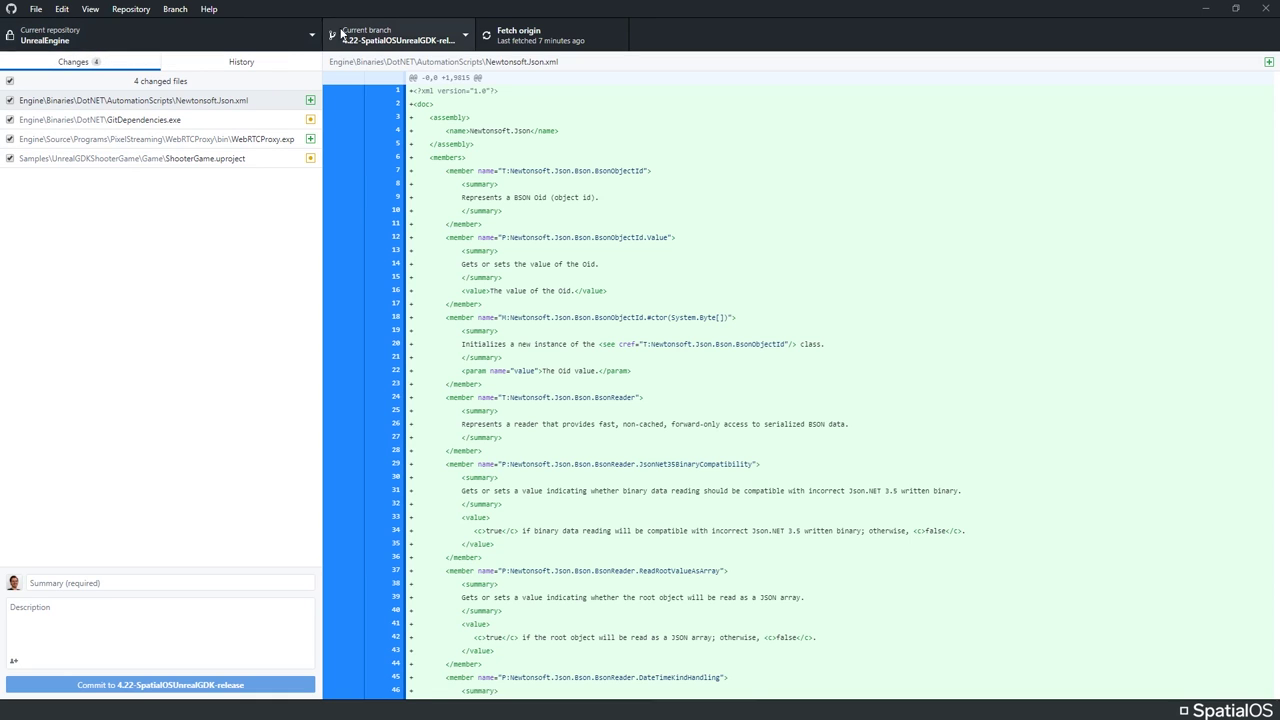
{"action": "left_click", "coordinate": [395, 38]}
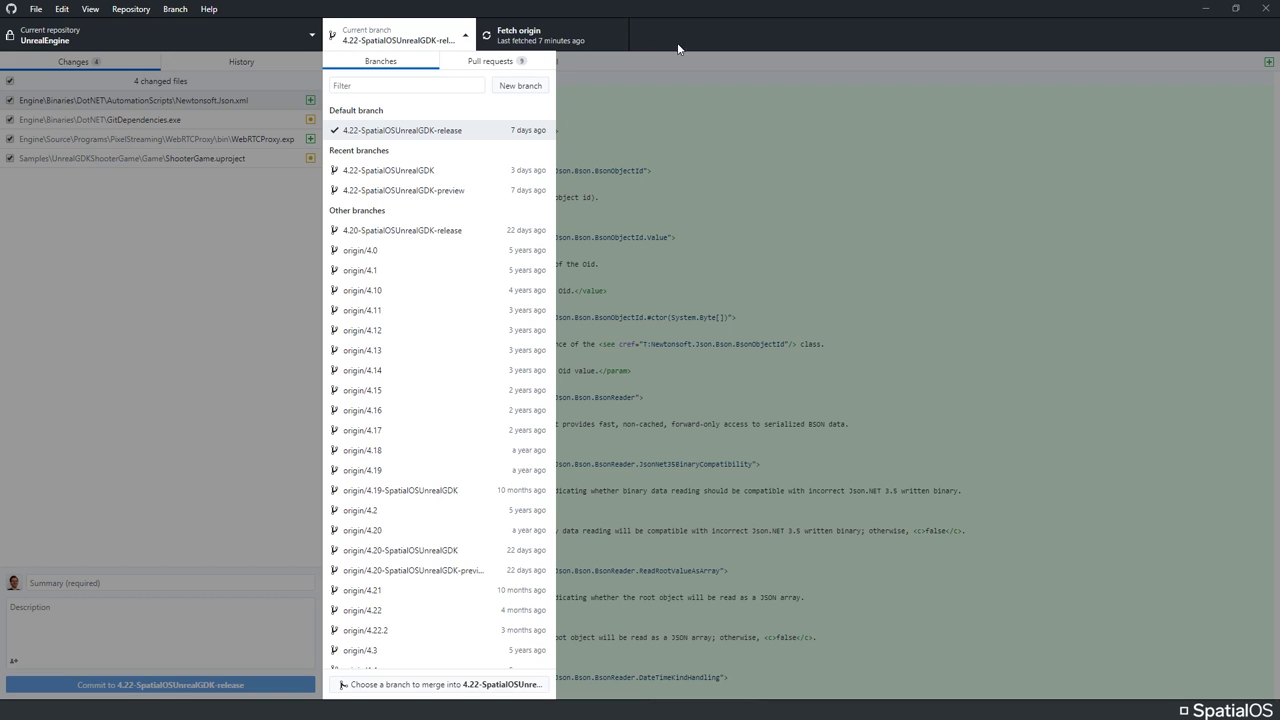
Check out the 4.22-SpatialOSUnrealGDK branch from the Current branch recent list.
{"action": "left_click", "coordinate": [651, 264]}
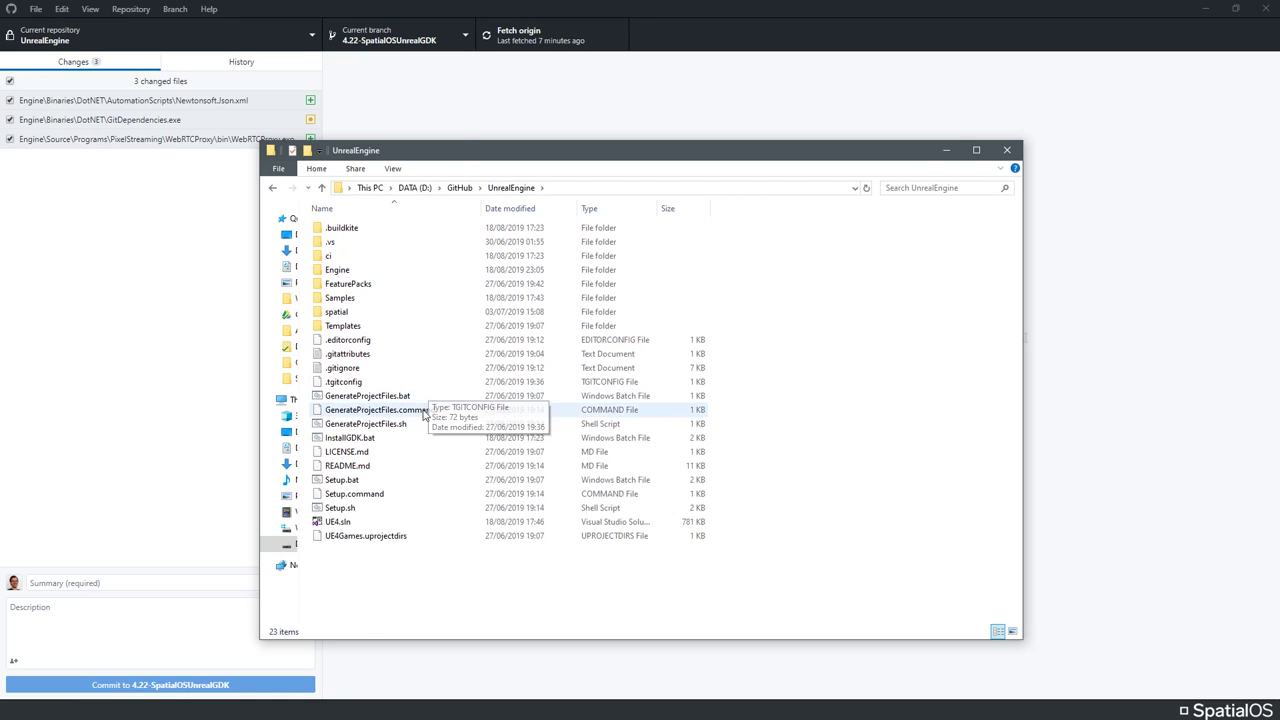
Launch InstallGDK.bat from the UnrealEngine folder to build UnrealGDK.
{"action": "left_click", "coordinate": [350, 440]}
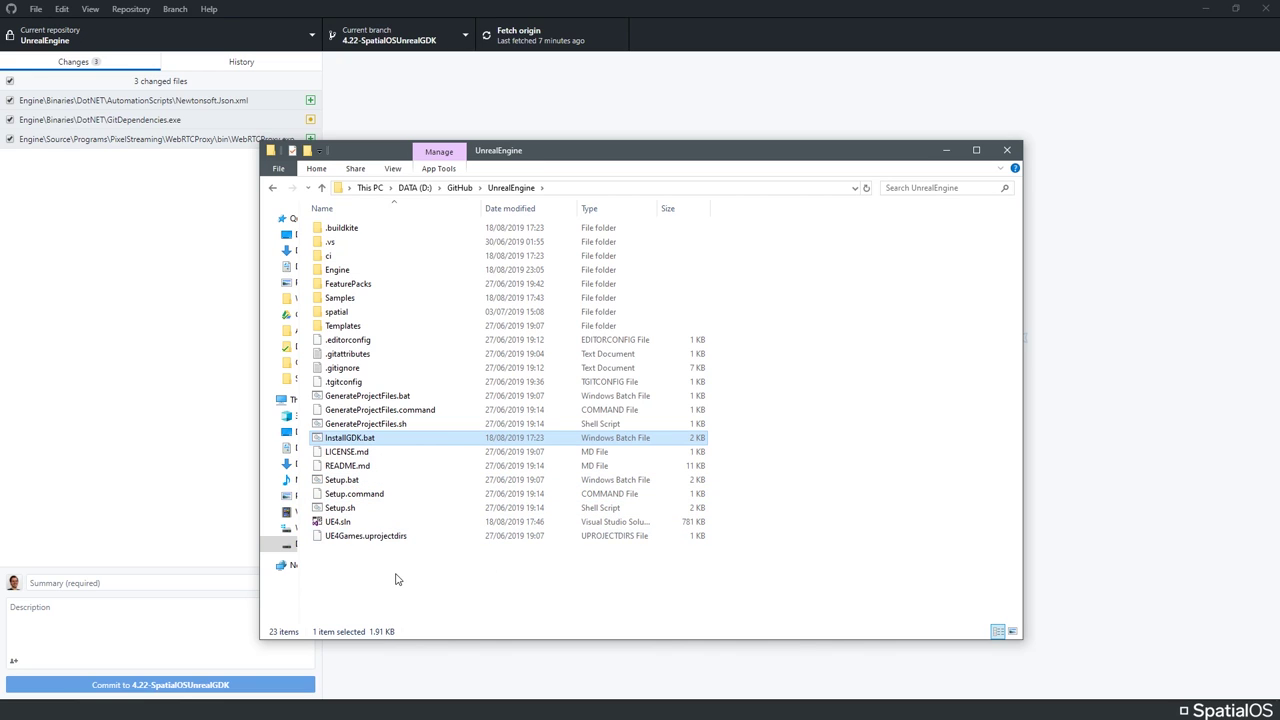
{"action": "double_click", "coordinate": [368, 442]}
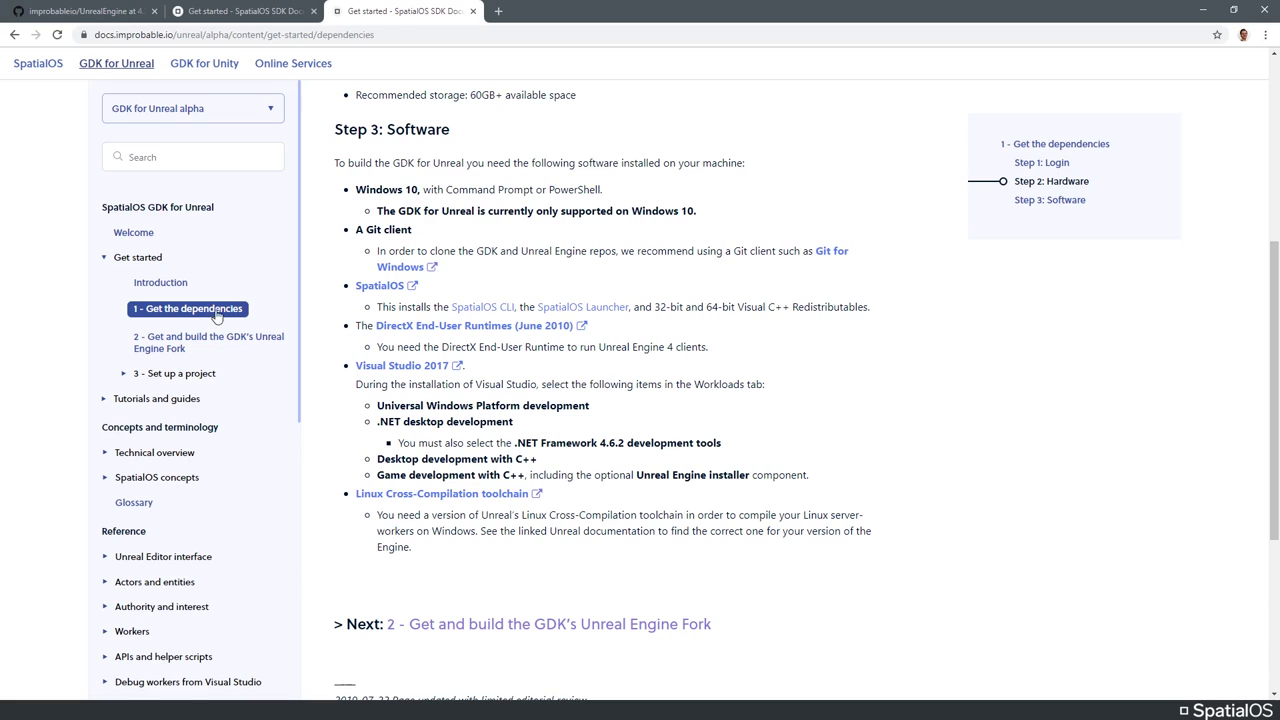
Download and launch the SpatialOS installer, passing the welcome page and agreeing to the licence.
{"action": "left_click", "coordinate": [395, 293]}
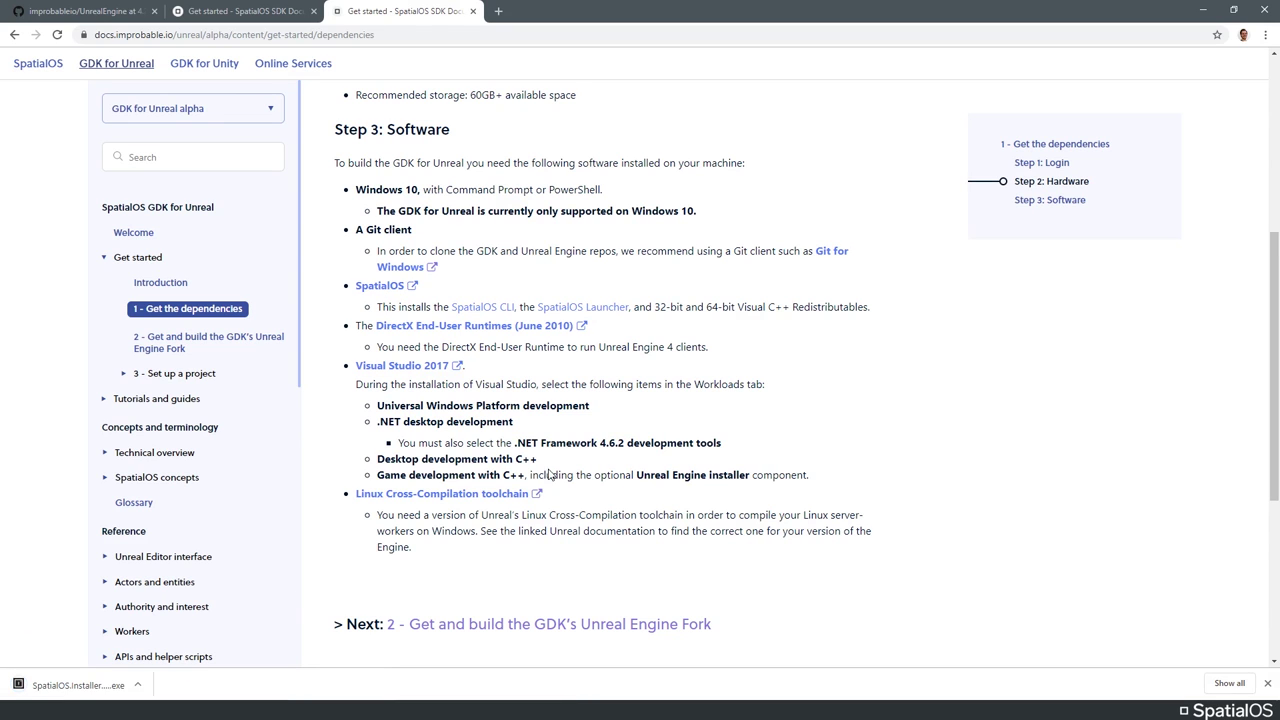
{"action": "left_click", "coordinate": [93, 688]}
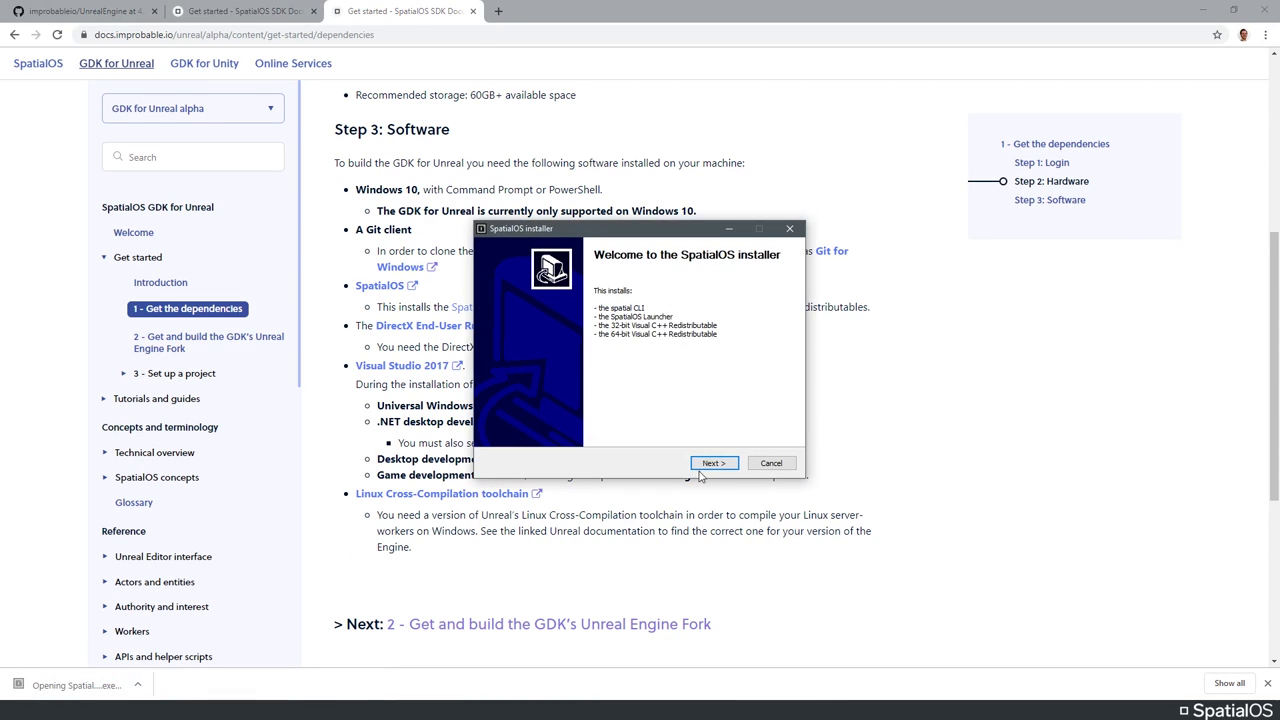
{"action": "left_click", "coordinate": [714, 464]}
{"action": "left_click", "coordinate": [716, 464]}
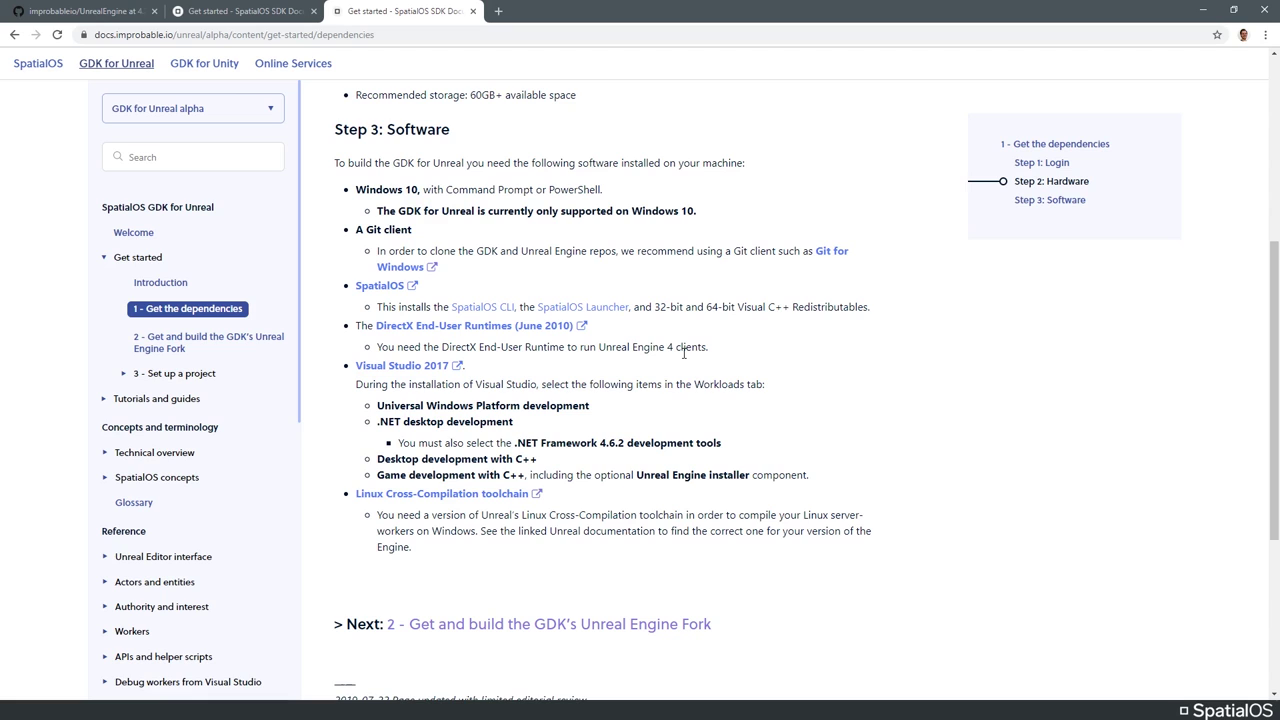
Open the Cross-Compiling for Linux page and download the clang-7.0.1 toolchain for 4.22.
{"action": "middle_click", "coordinate": [455, 495]}
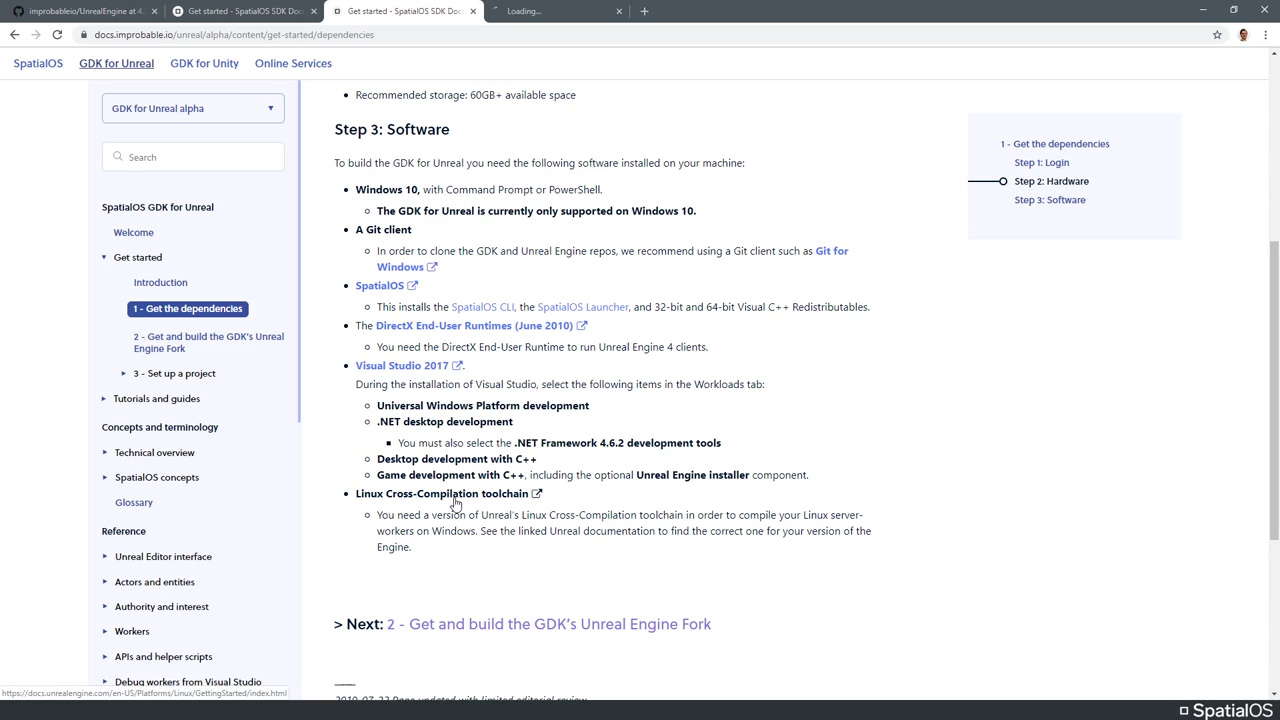
{"action": "left_click", "coordinate": [563, 20]}
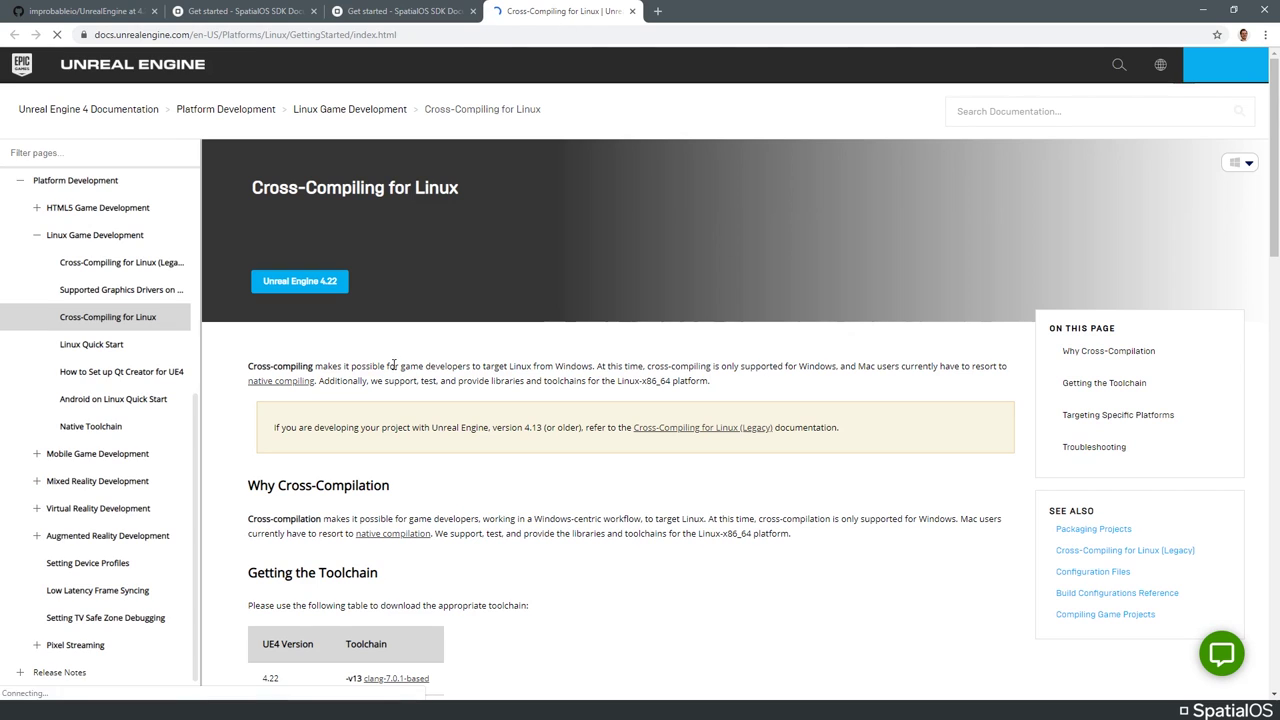
{"action": "scroll", "coordinate": [703, 444], "scroll_direction": "down", "scroll_amount": 3}
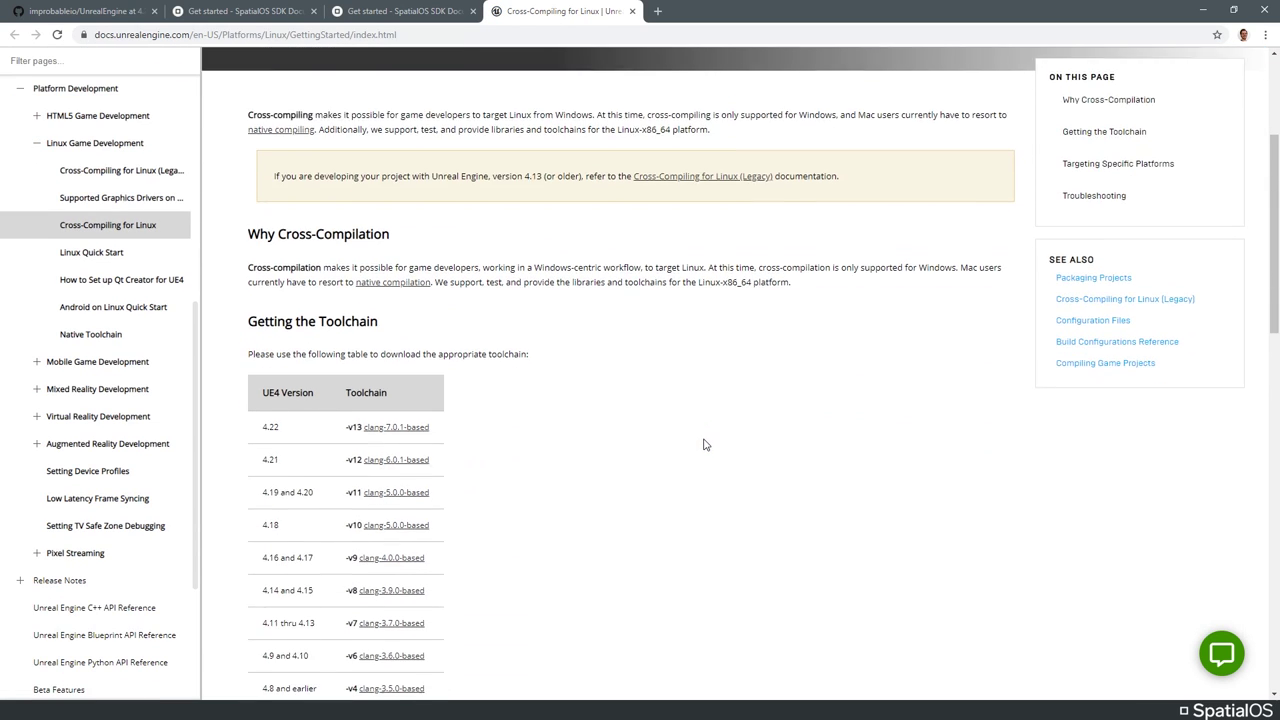
{"action": "scroll", "coordinate": [651, 449], "scroll_direction": "down", "scroll_amount": 1}
{"action": "scroll", "coordinate": [606, 460], "scroll_direction": "up", "scroll_amount": 1}
{"action": "scroll", "coordinate": [400, 388], "scroll_direction": "down", "scroll_amount": 2}
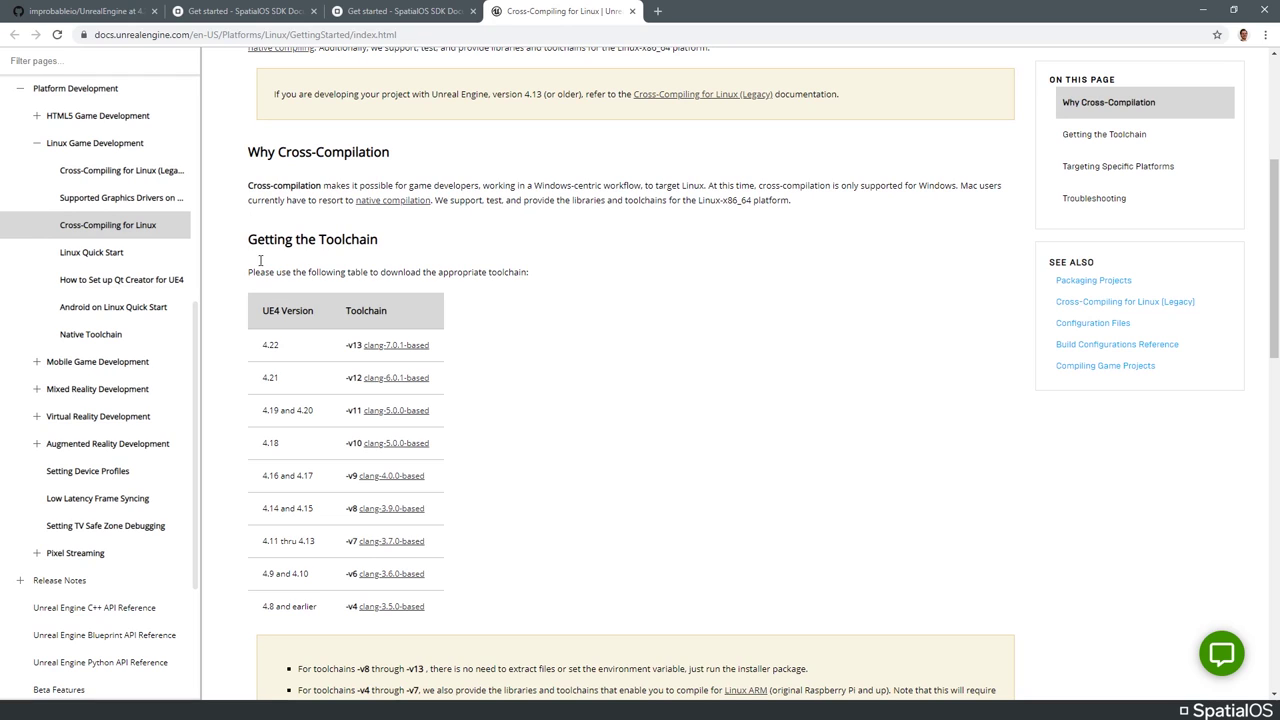
{"action": "left_click_drag", "start_coordinate": [264, 344], "coordinate": [283, 348]}
{"action": "left_click", "coordinate": [382, 347]}
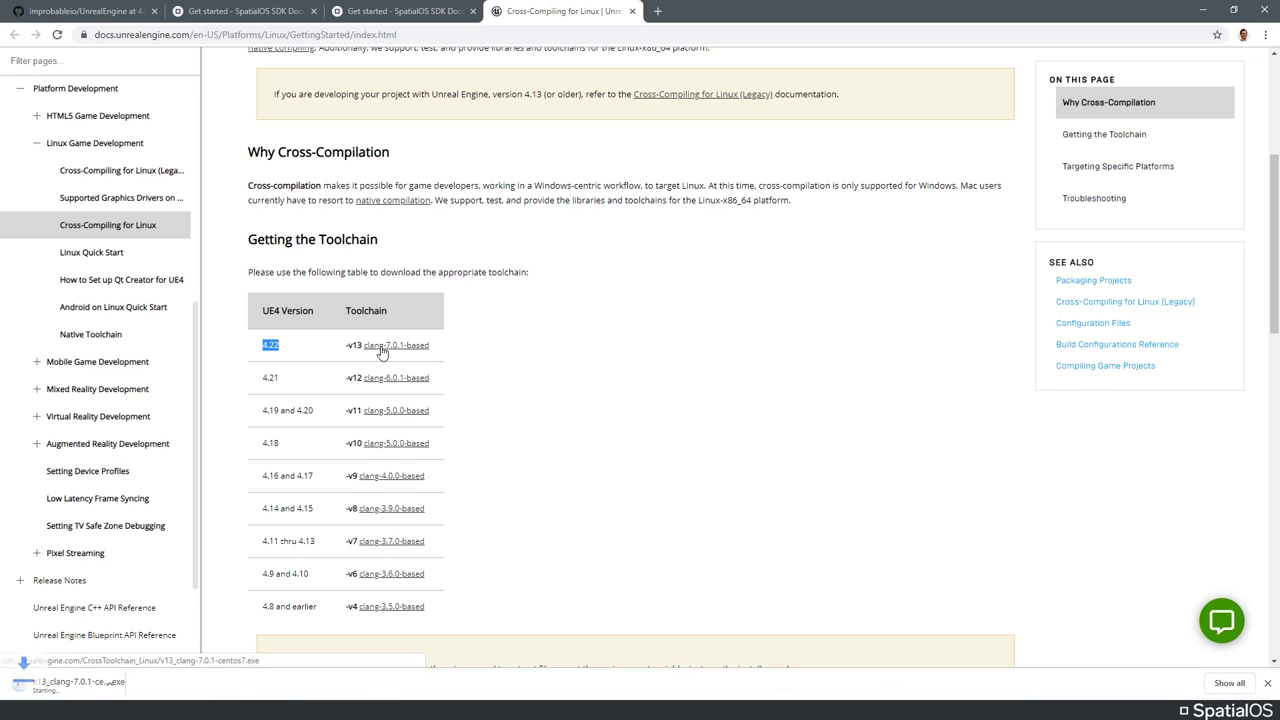
Install the v13 clang-7.0.1 toolchain with default component and folder, then close the installer.
{"action": "left_click", "coordinate": [76, 685]}
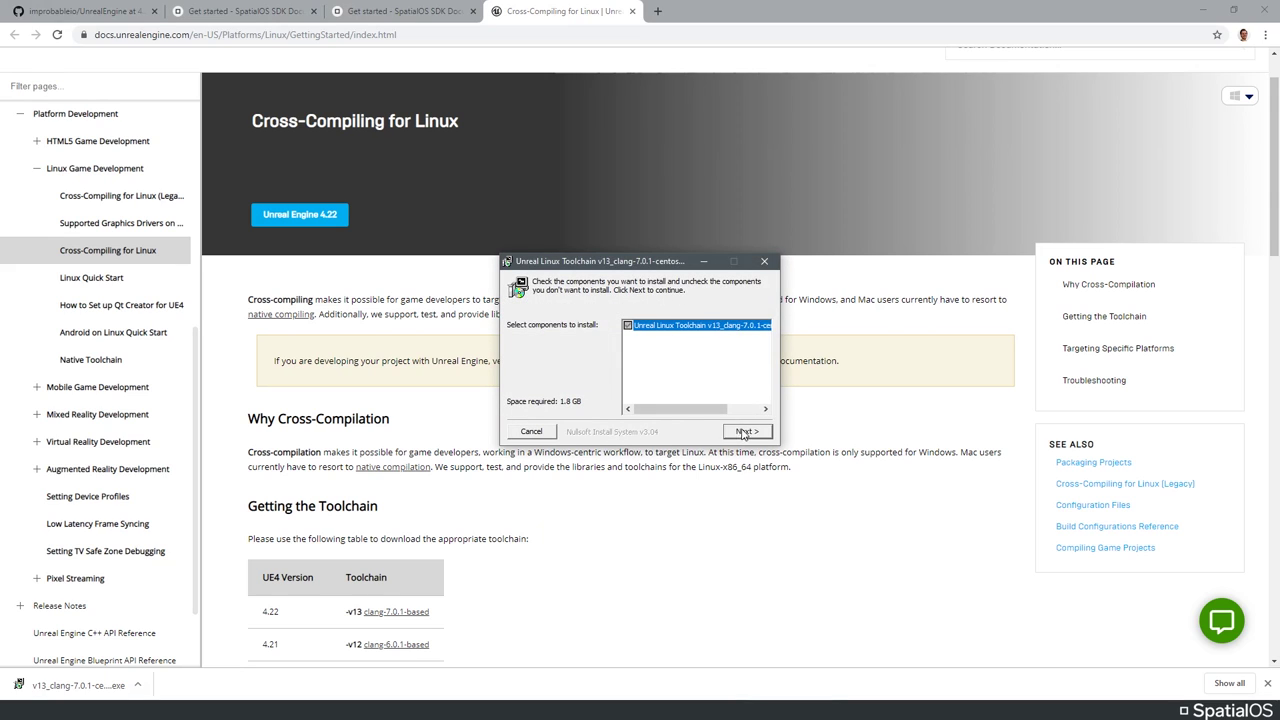
{"action": "left_click", "coordinate": [743, 432]}
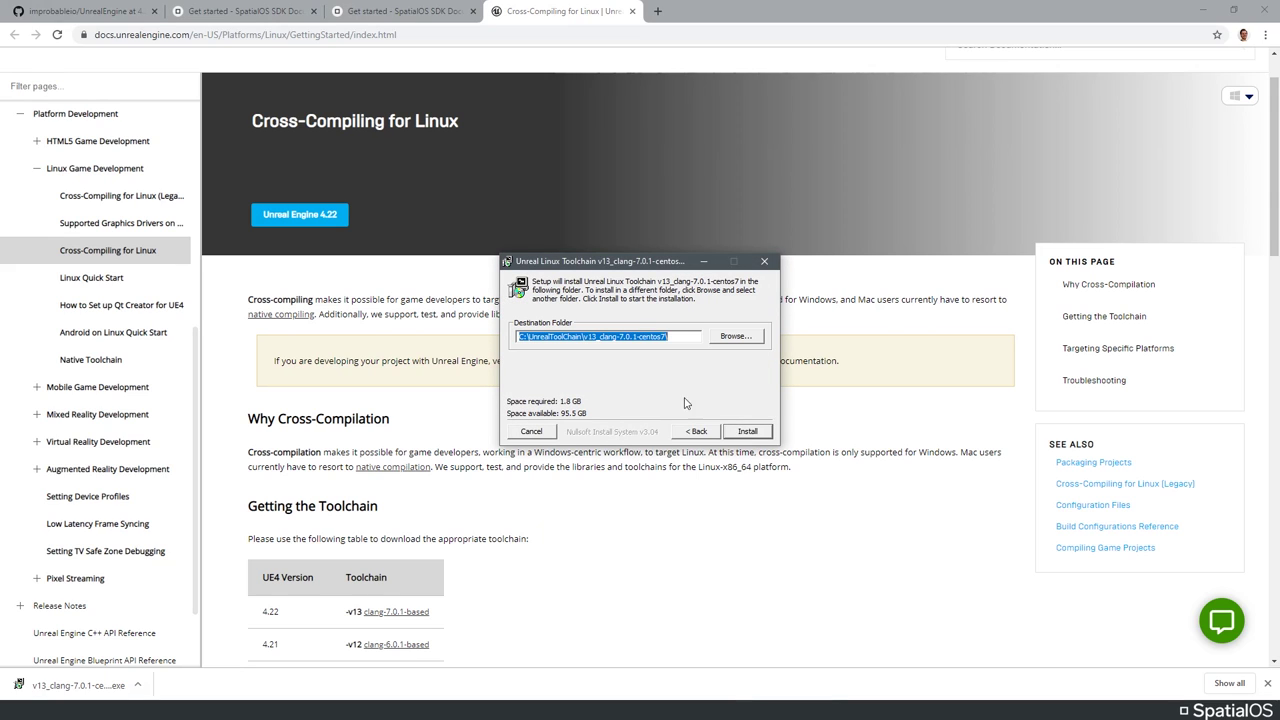
{"action": "left_click", "coordinate": [747, 433]}
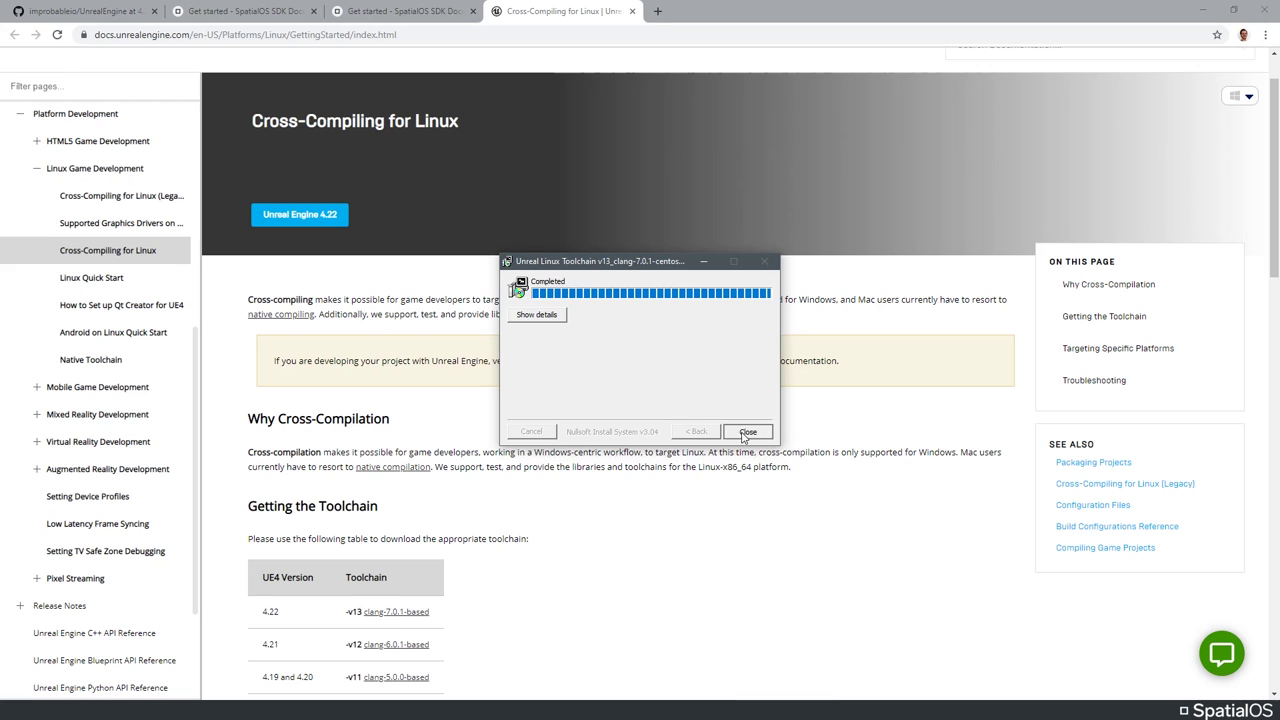
{"action": "left_click", "coordinate": [747, 431]}
{"action": "key", "text": "alt+Tab"}
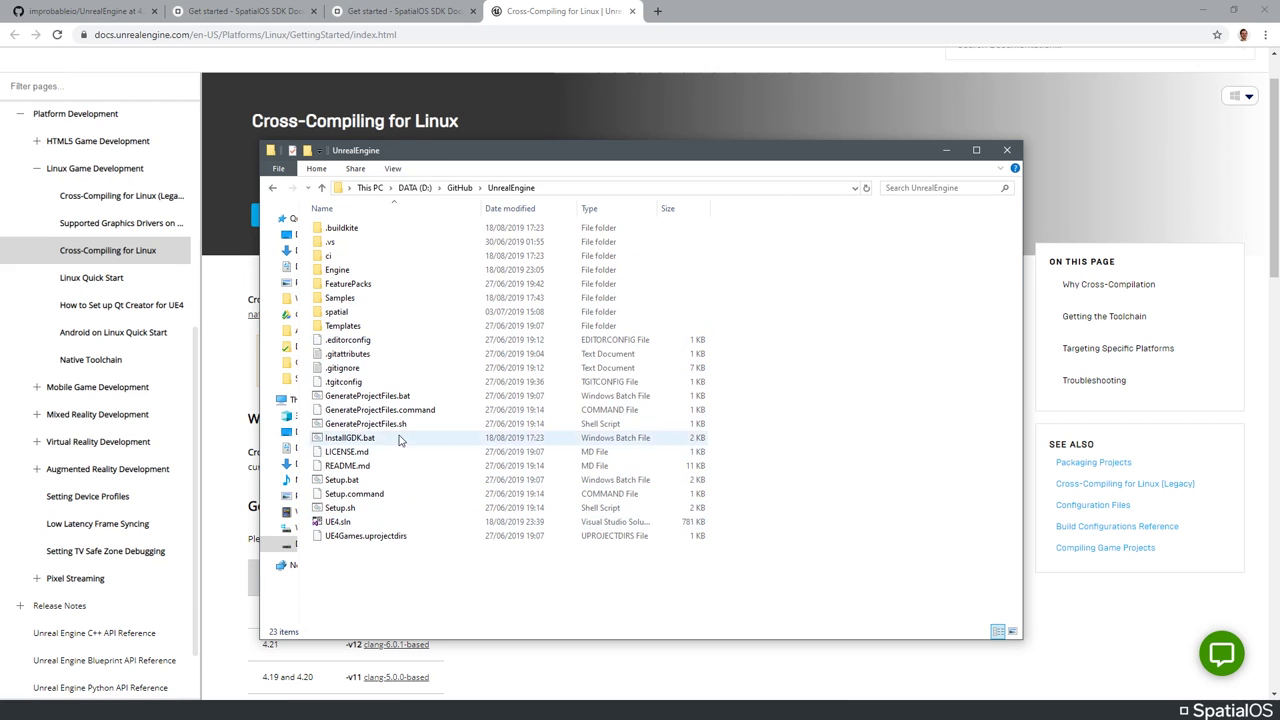
Navigate Samples > UnrealGDKExampleProject > Game and open GDKShooter.sln.
{"action": "left_click", "coordinate": [368, 304]}
{"action": "double_click", "coordinate": [368, 304]}
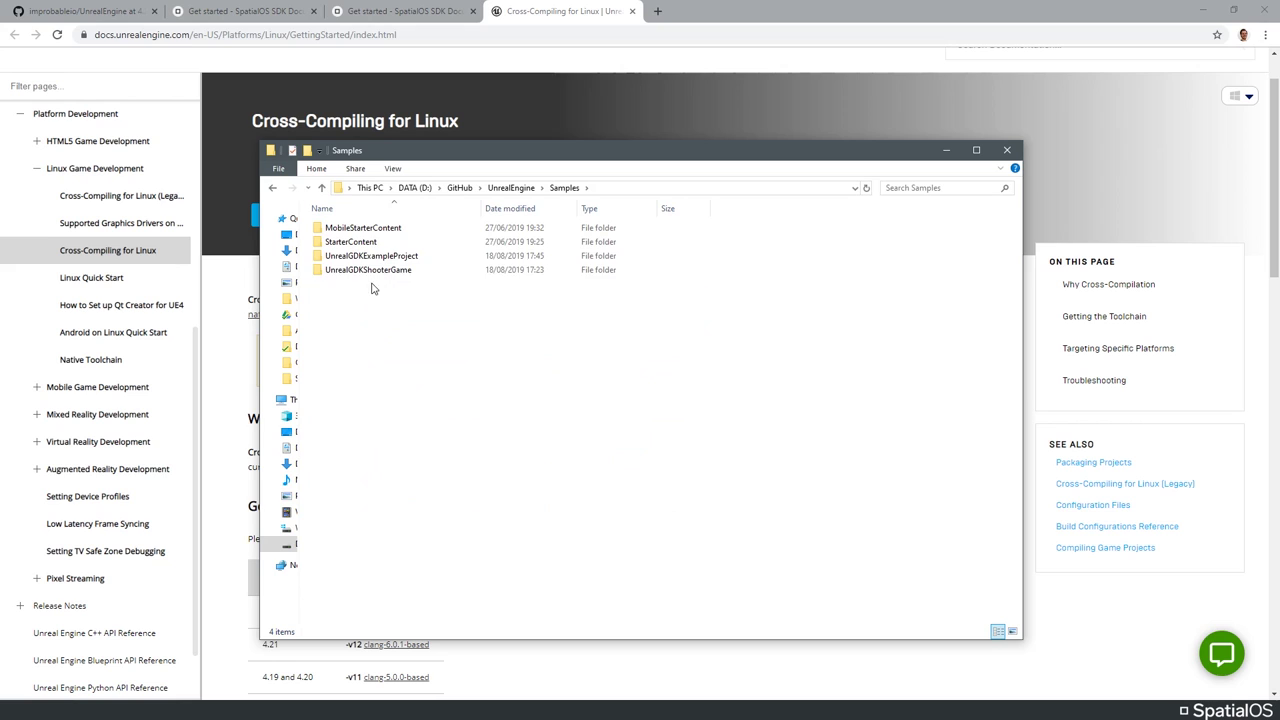
{"action": "double_click", "coordinate": [352, 258]}
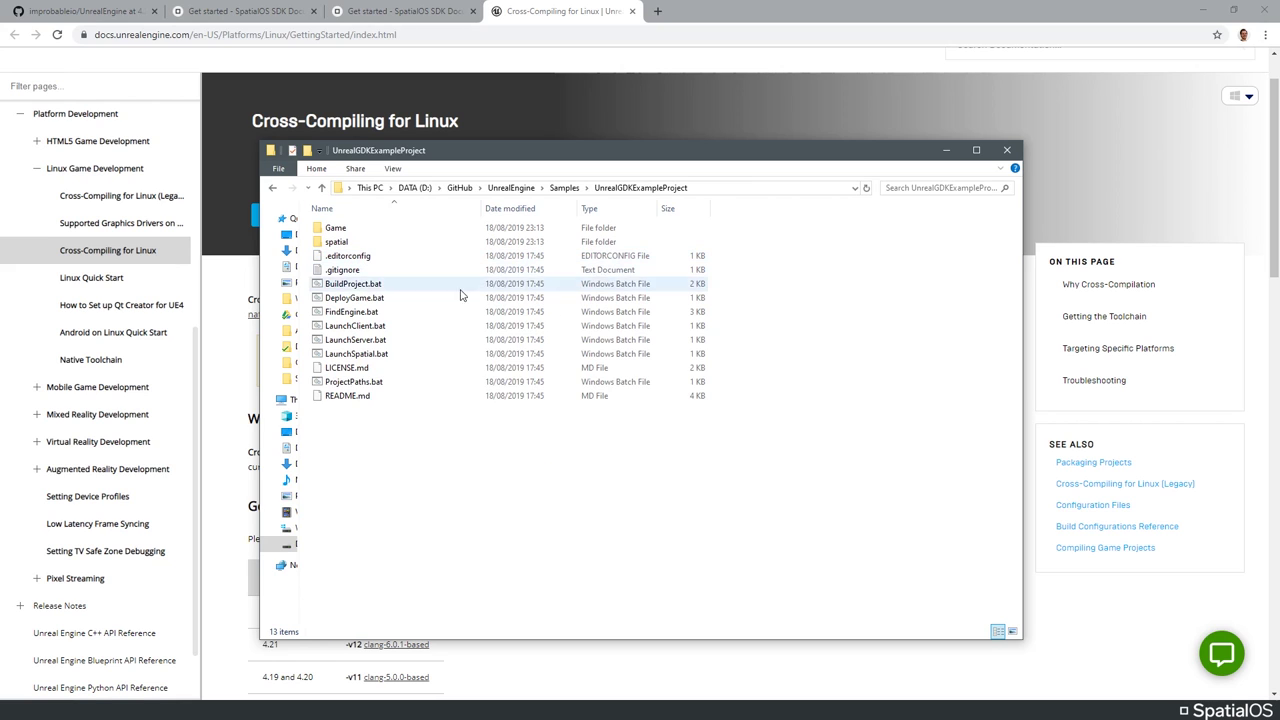
{"action": "double_click", "coordinate": [350, 230]}
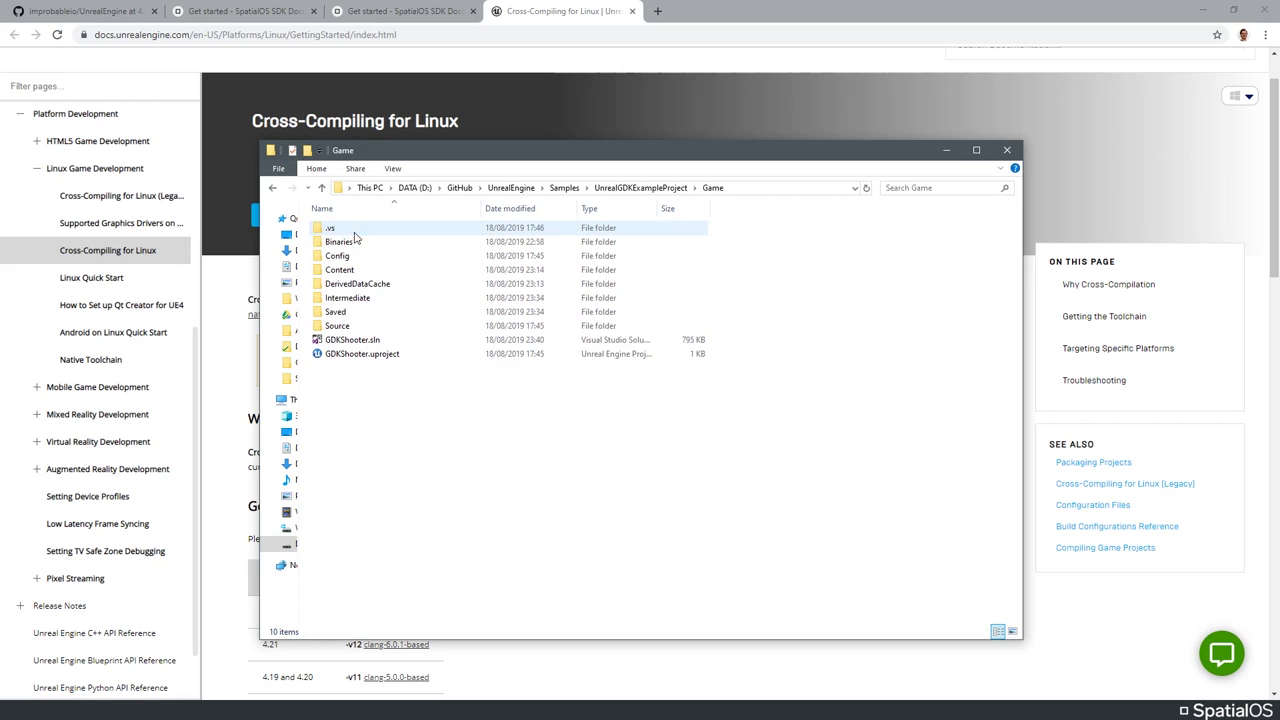
{"action": "left_click", "coordinate": [376, 343]}
{"action": "double_click", "coordinate": [345, 342]}
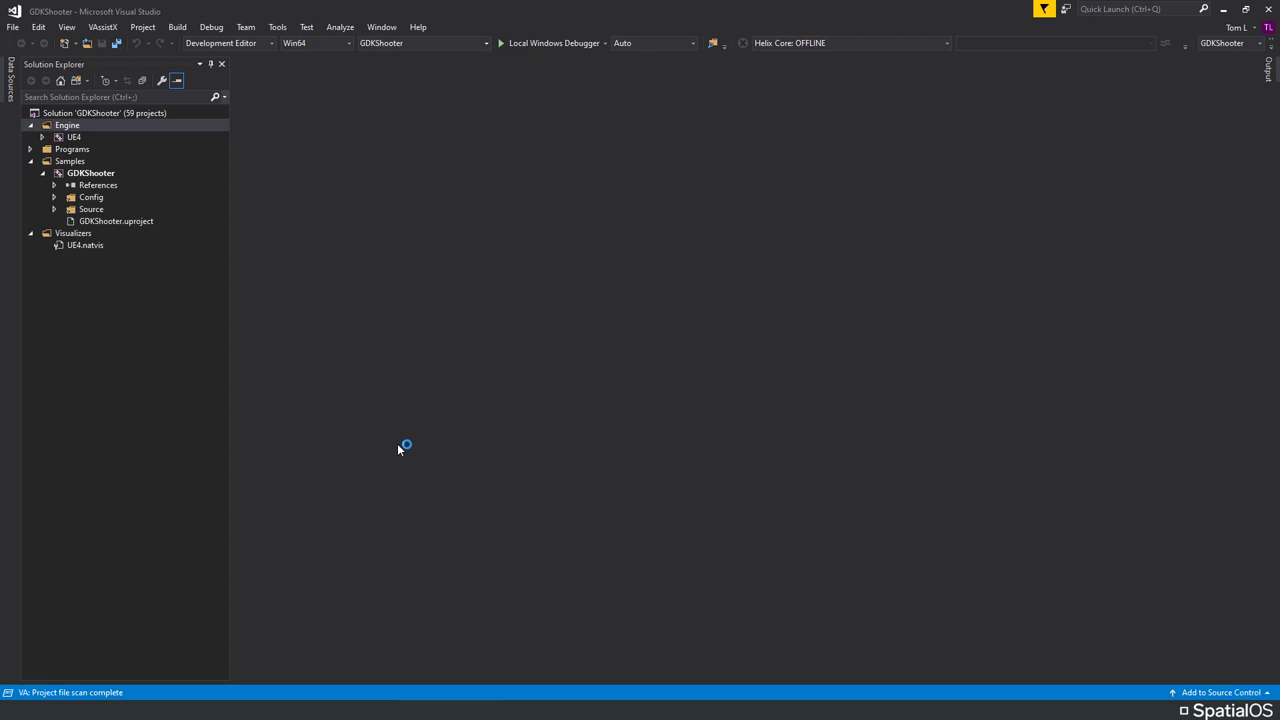
Set GDKShooter as the startup project in Solution Explorer.
{"action": "left_click", "coordinate": [90, 176]}
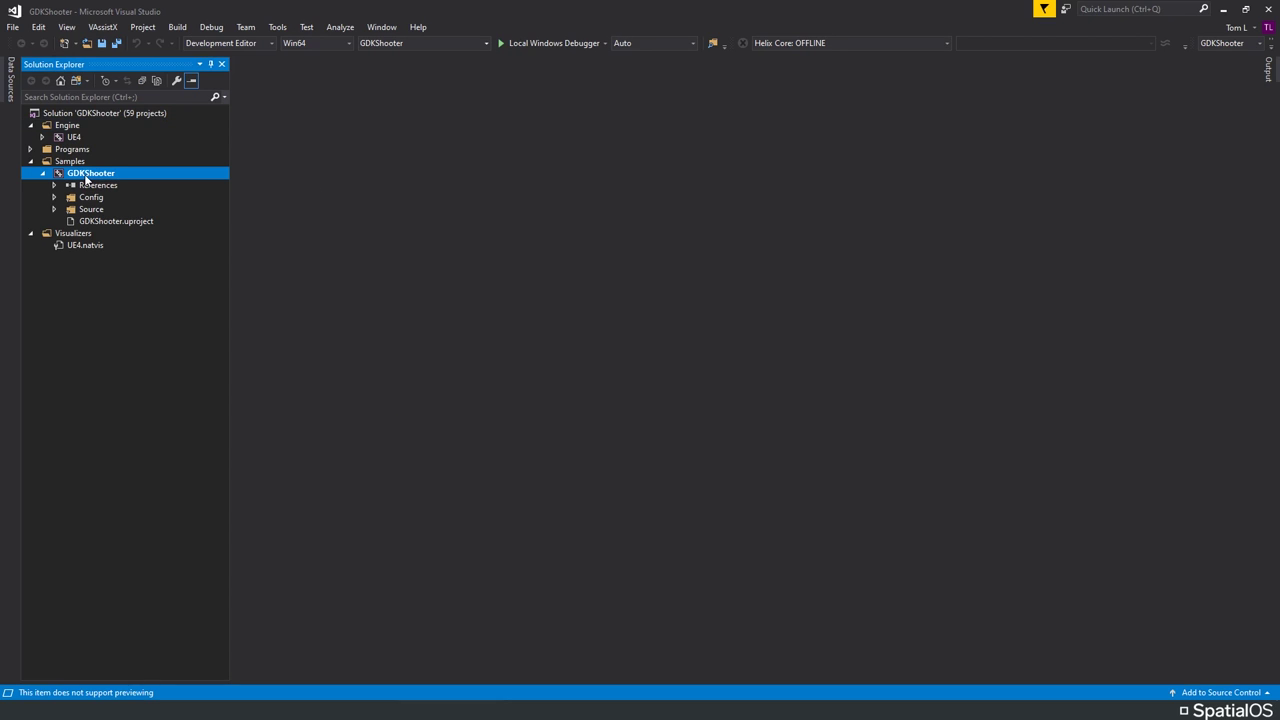
{"action": "right_click", "coordinate": [86, 179]}
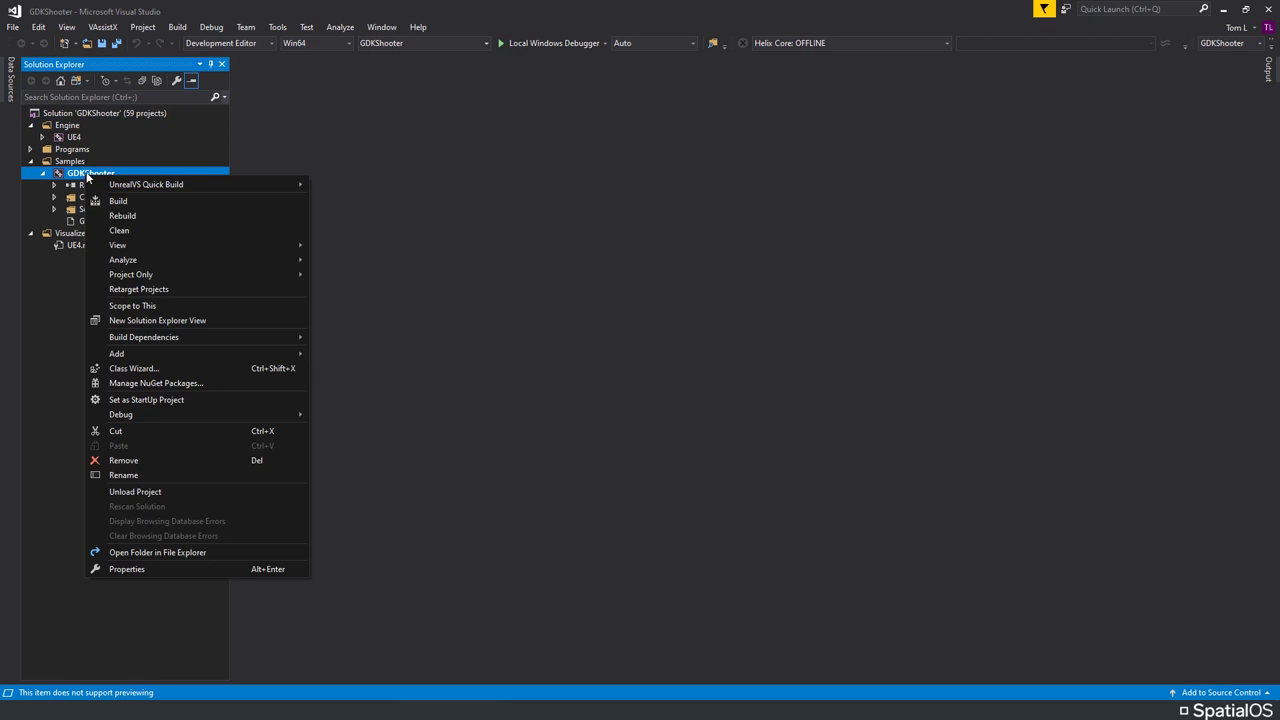
{"action": "left_click", "coordinate": [176, 400]}
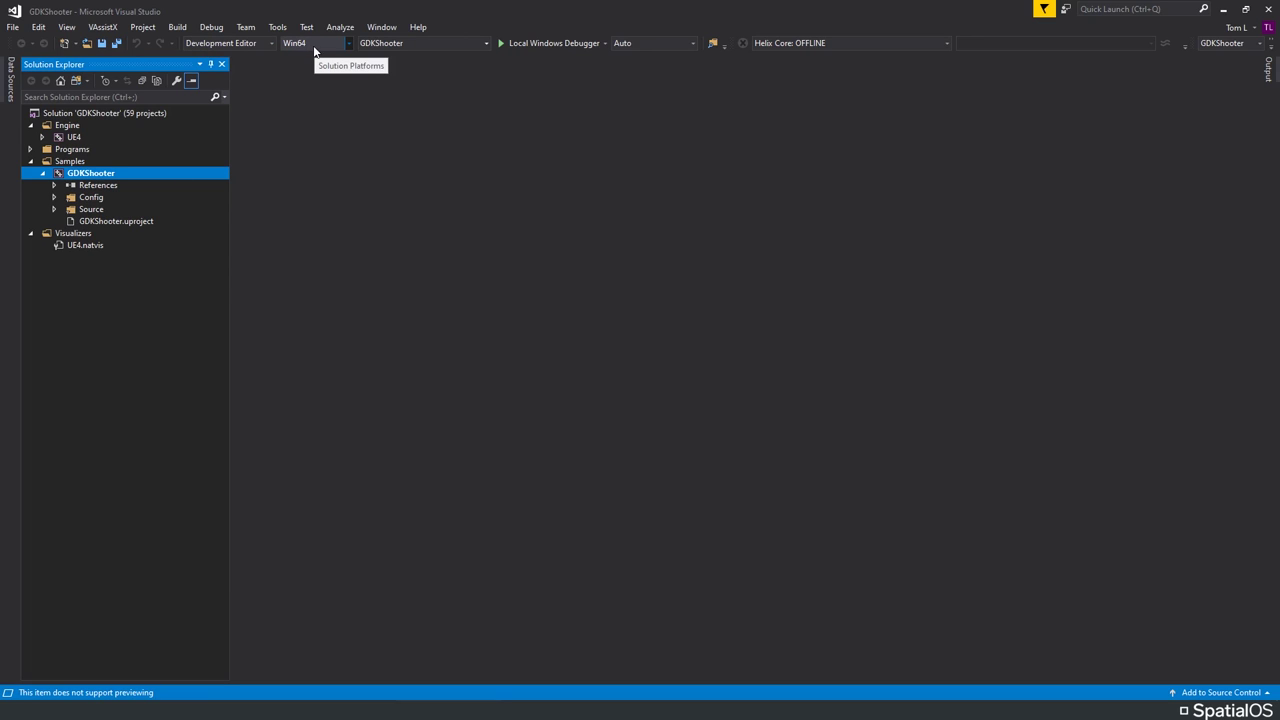
Check the build configuration and build the GDKShooter project.
{"action": "left_click", "coordinate": [216, 44]}
{"action": "right_click", "coordinate": [81, 175]}
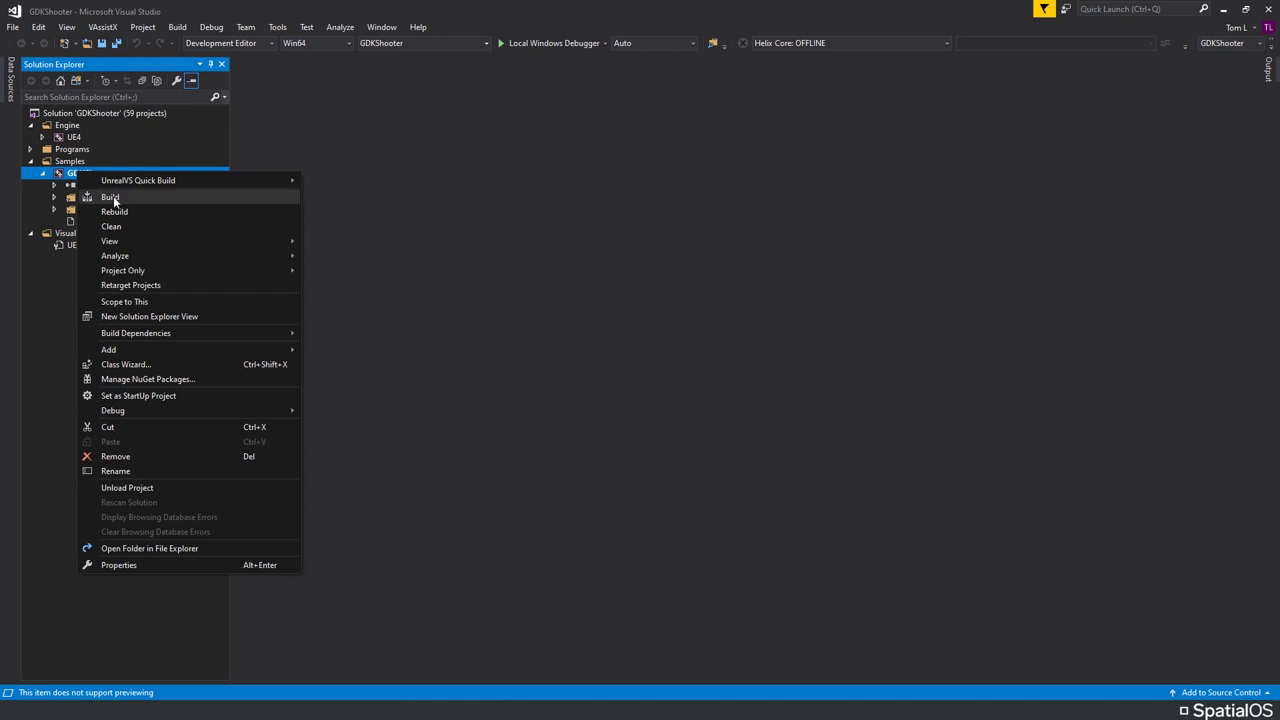
{"action": "left_click", "coordinate": [113, 197]}
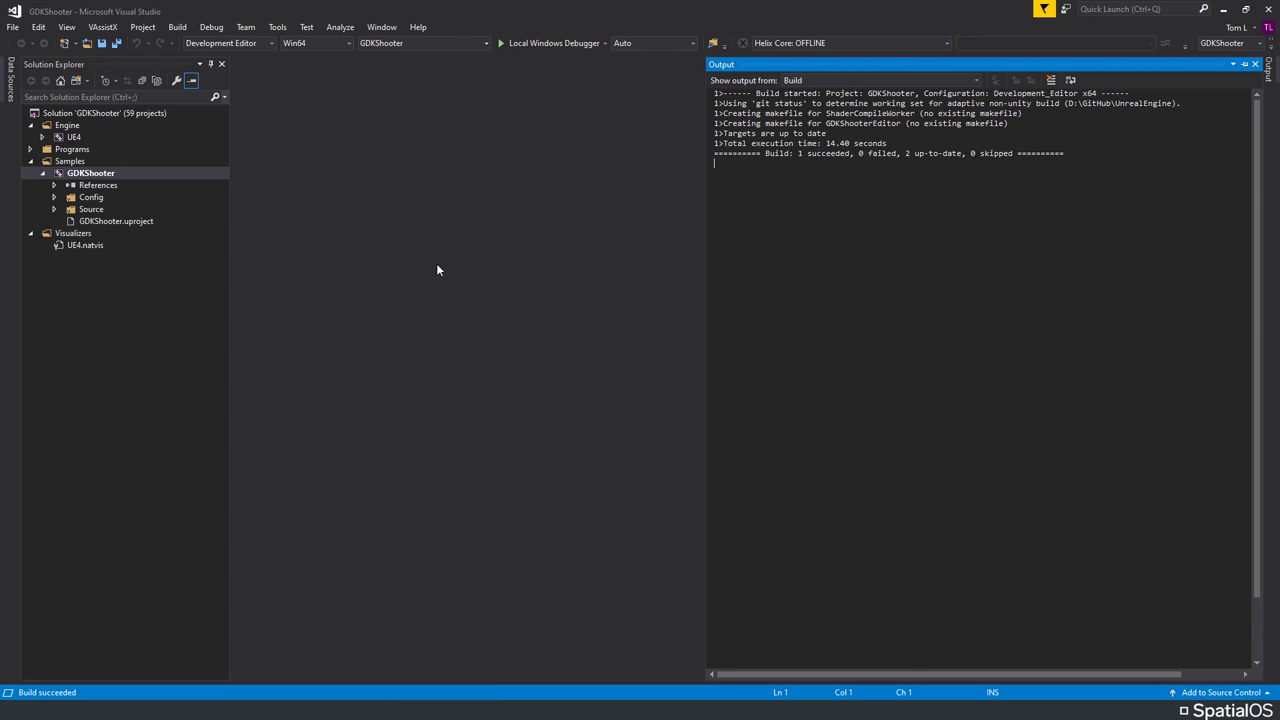
Start the GDKShooter project with Ctrl+Shift+B so the Unreal Editor splash loads.
{"action": "key", "text": "ctrl+shift+b"}
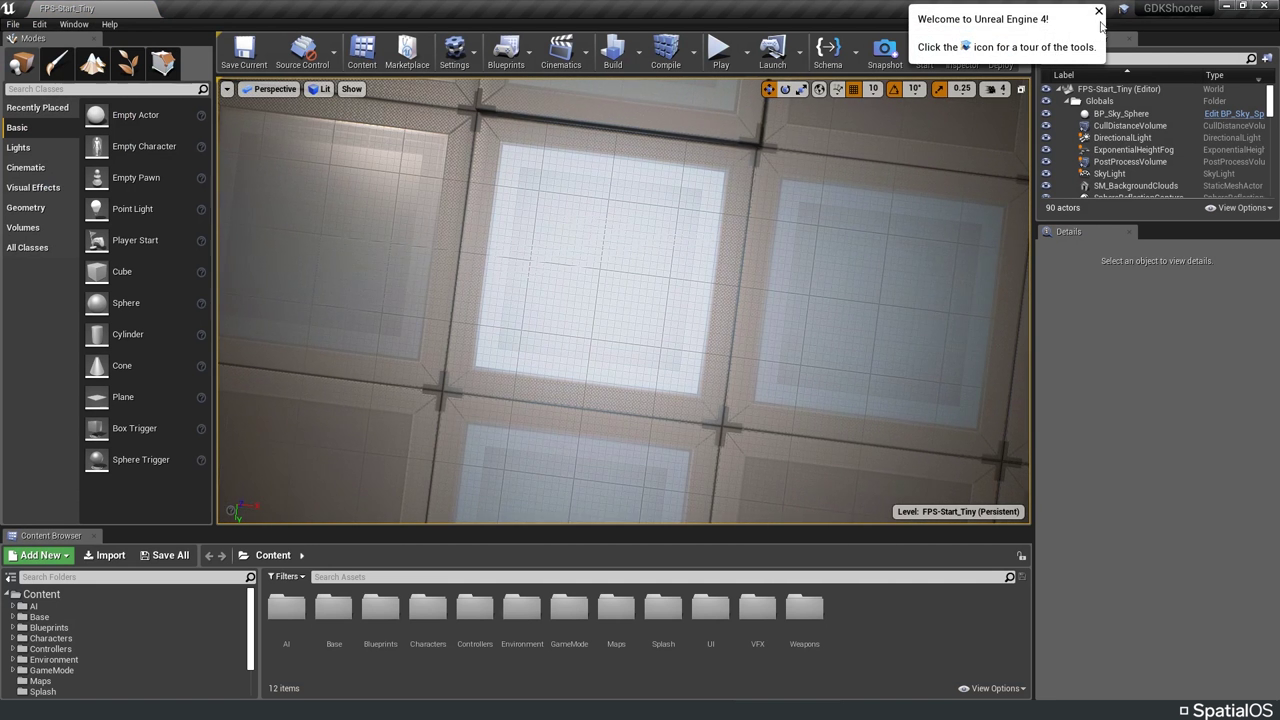
Dismiss the welcome notice, orbit toward the buildings, and generate SpatialOS schema and snapshot.
{"action": "left_click", "coordinate": [1098, 11]}
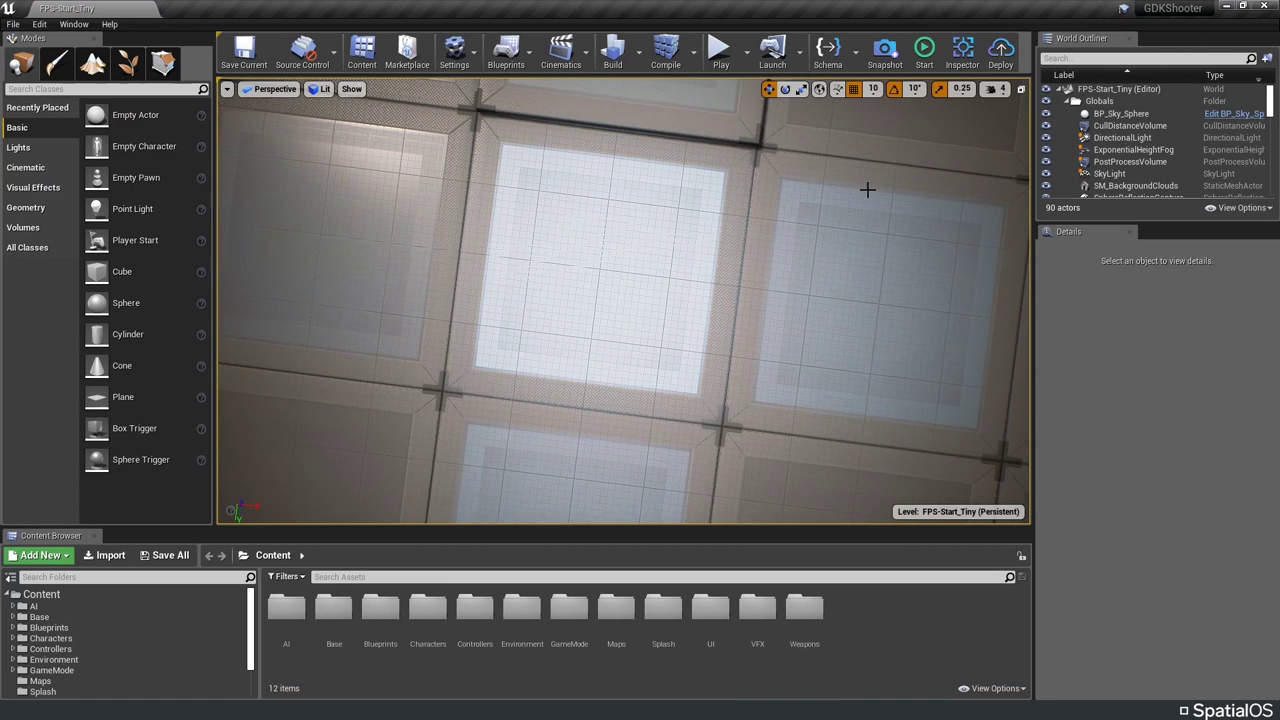
{"action": "right_click_drag", "start_coordinate": [866, 189], "coordinate": [565, 173]}
{"action": "right_click_drag", "start_coordinate": [622, 263], "coordinate": [622, 263]}
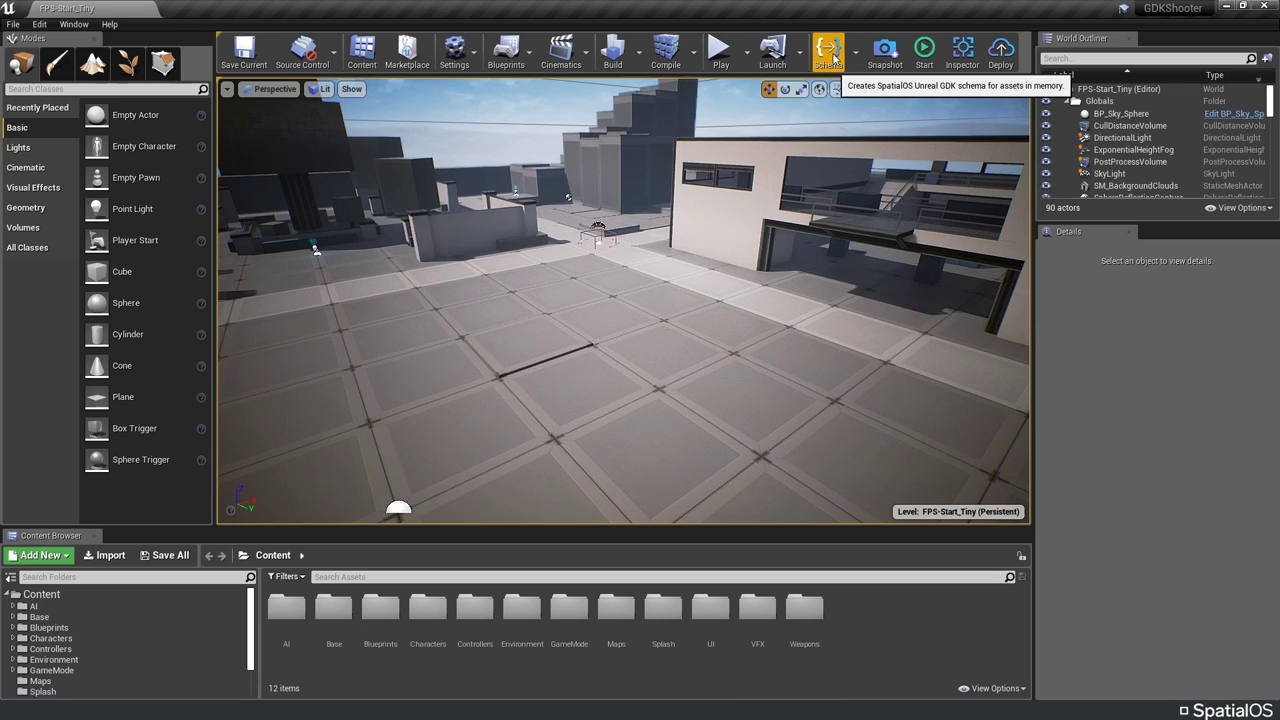
{"action": "left_click", "coordinate": [831, 55]}
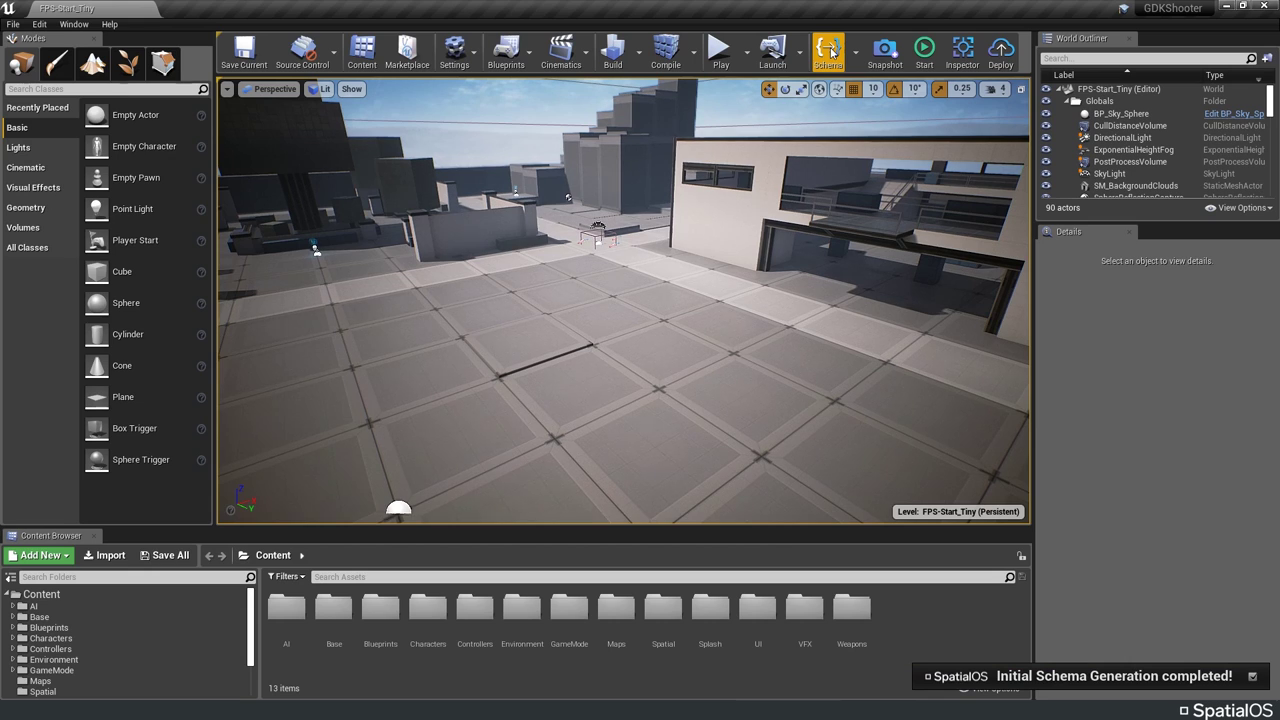
{"action": "left_click", "coordinate": [893, 58]}
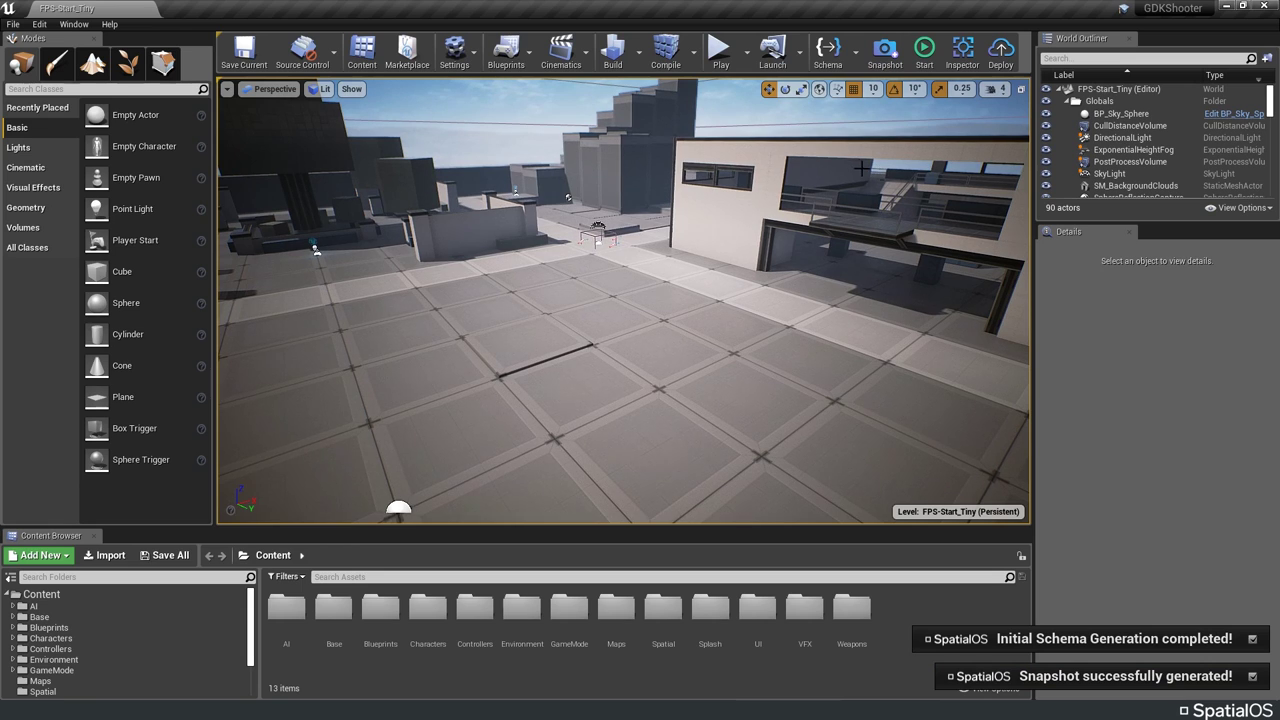
Set Number of Players to 2 and play in New Editor Windows (PIE).
{"action": "left_click", "coordinate": [749, 63]}
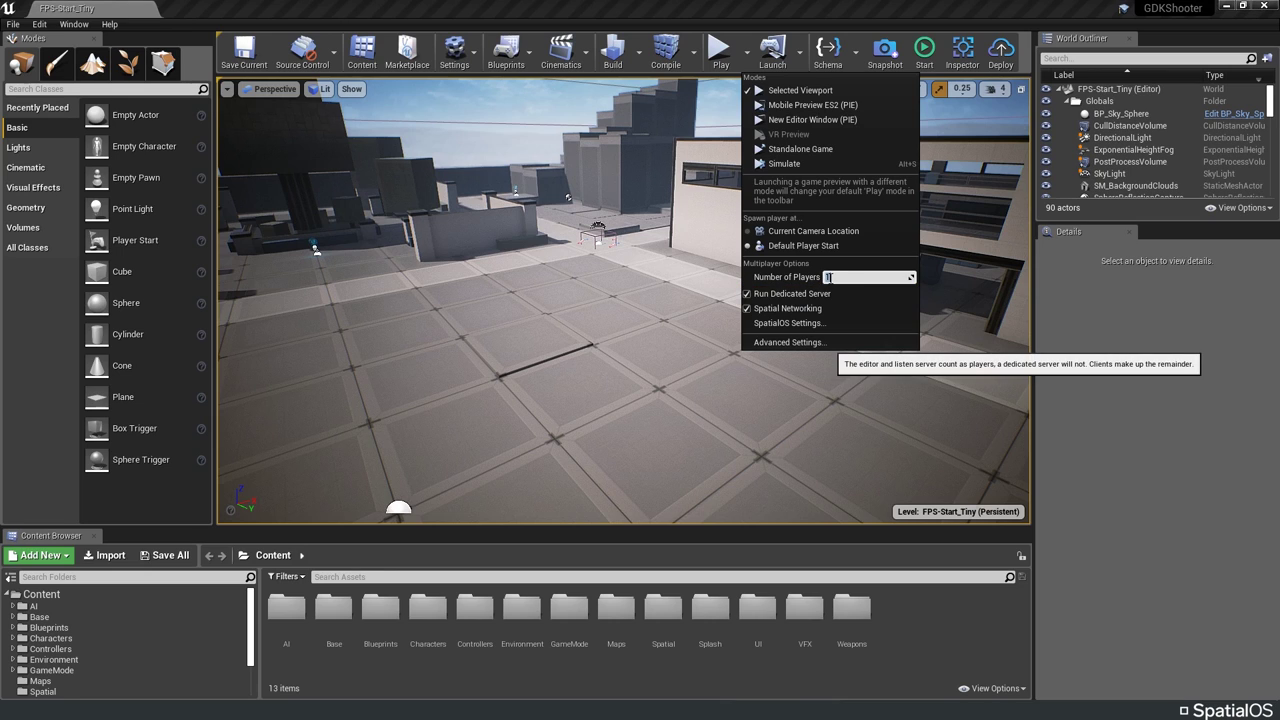
{"action": "left_click", "coordinate": [824, 277]}
{"action": "type", "text": "2"}
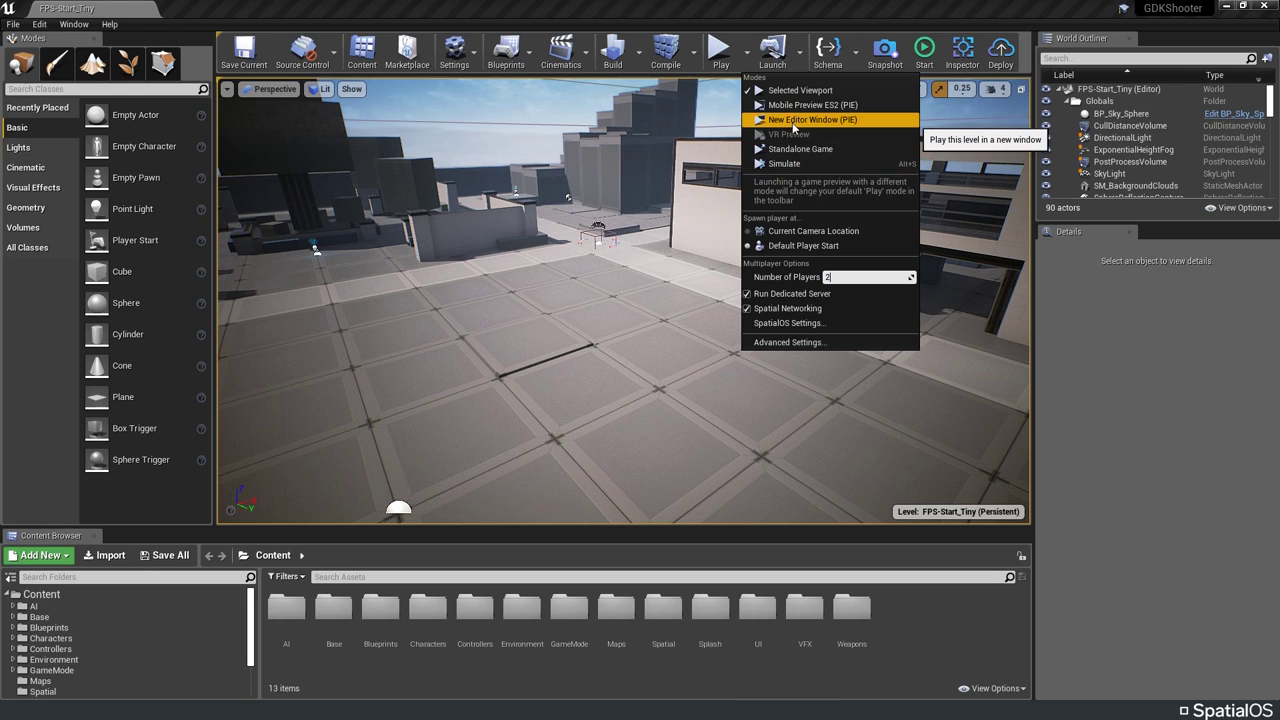
{"action": "left_click", "coordinate": [791, 127]}
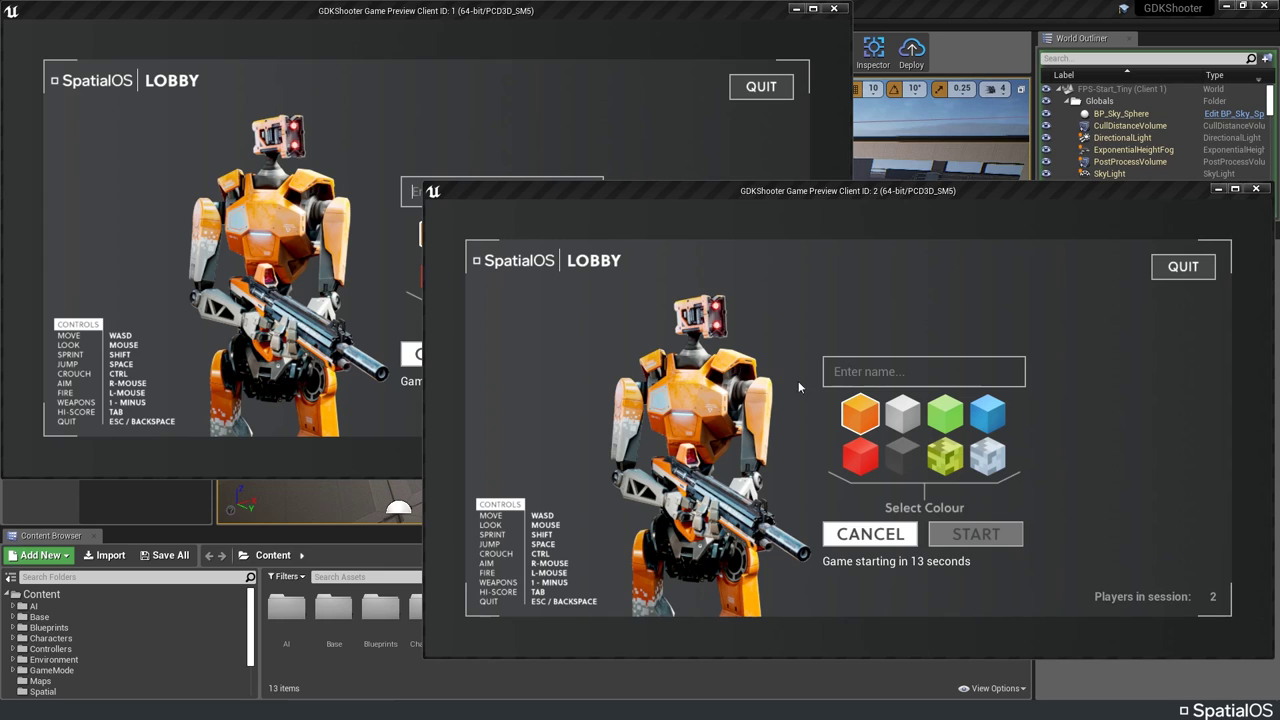
Name the players 'Tom' and 'NotTom', give NotTom's robot the camo colour, and start the match.
{"action": "left_click", "coordinate": [256, 105]}
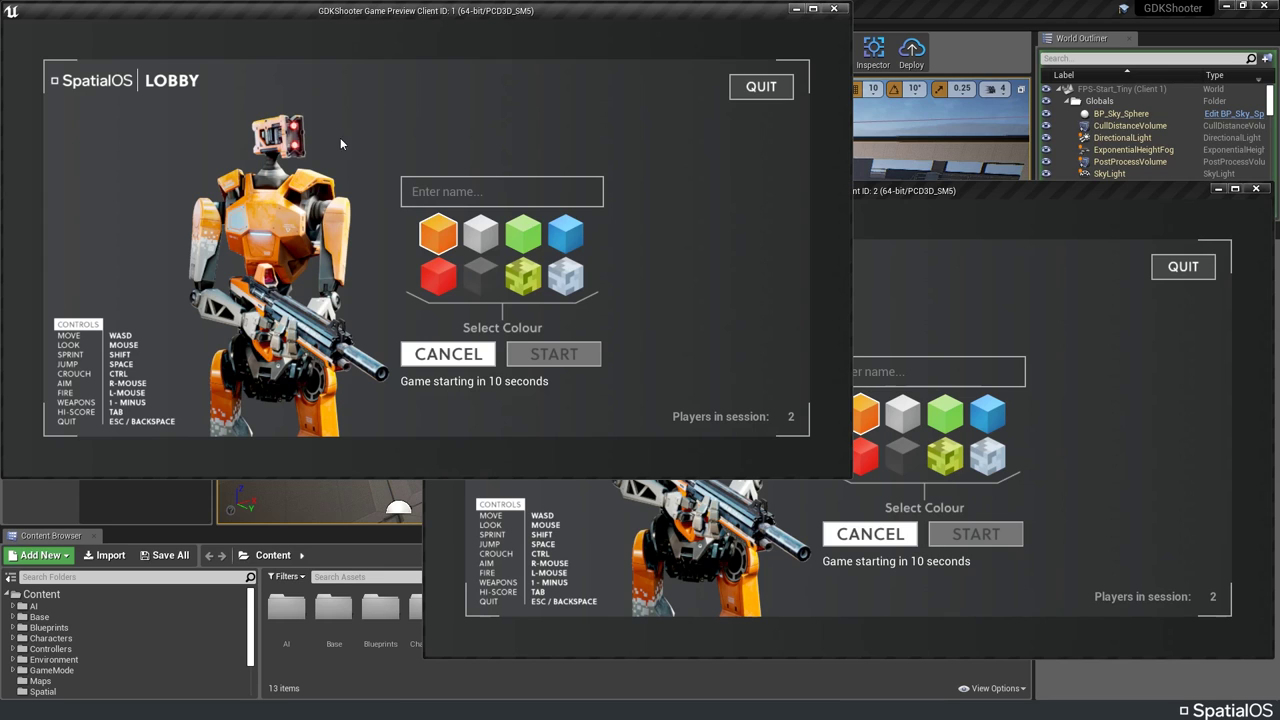
{"action": "type", "text": "Tom"}
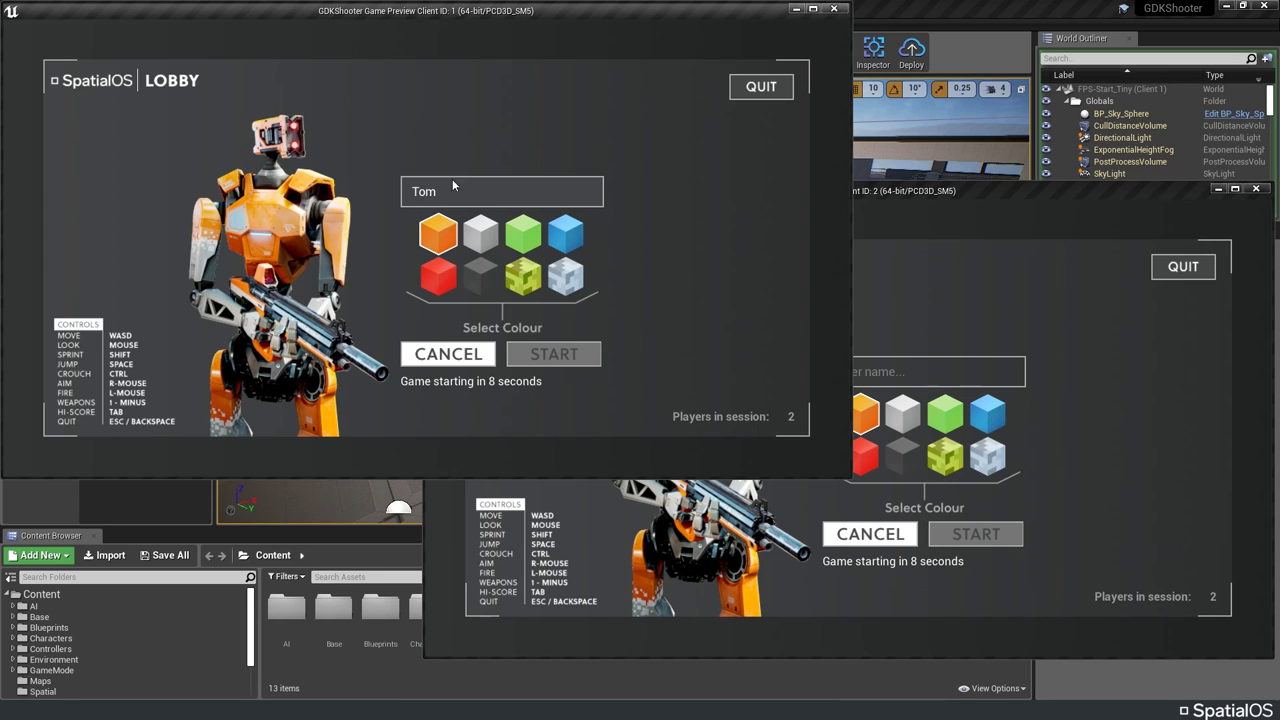
{"action": "left_click", "coordinate": [866, 372]}
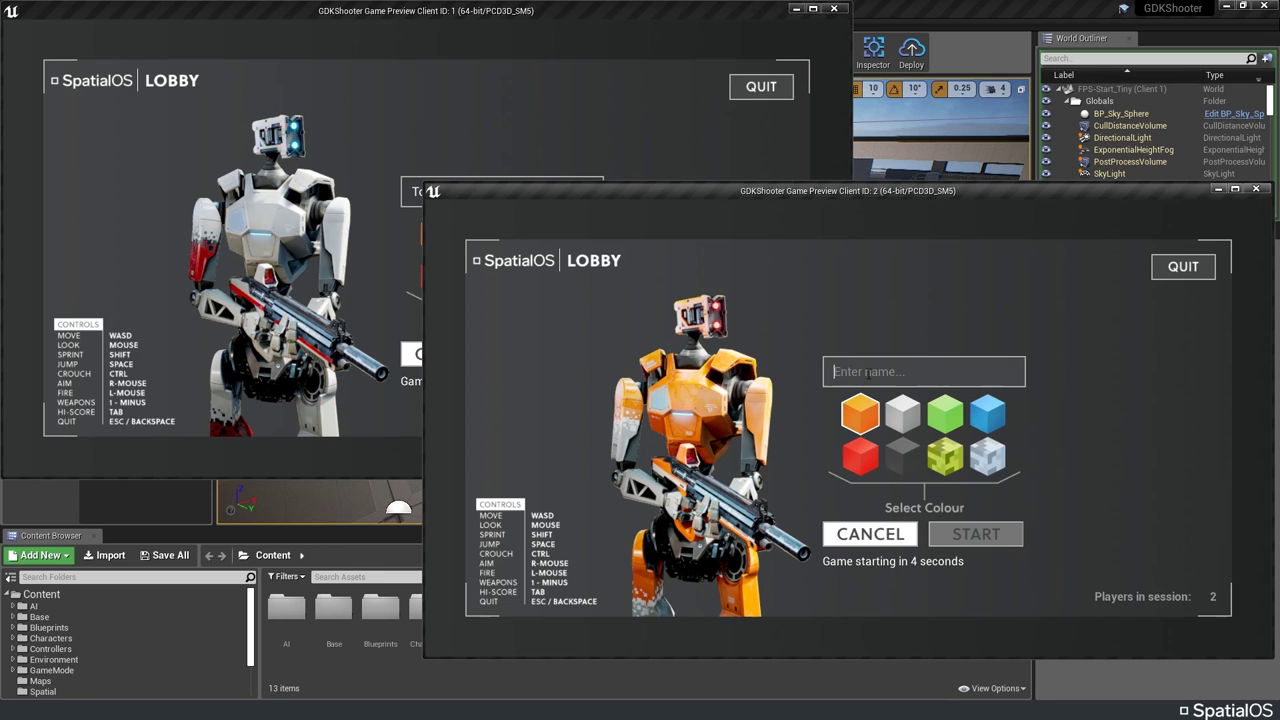
{"action": "type", "text": "NotTom"}
{"action": "left_click", "coordinate": [945, 456]}
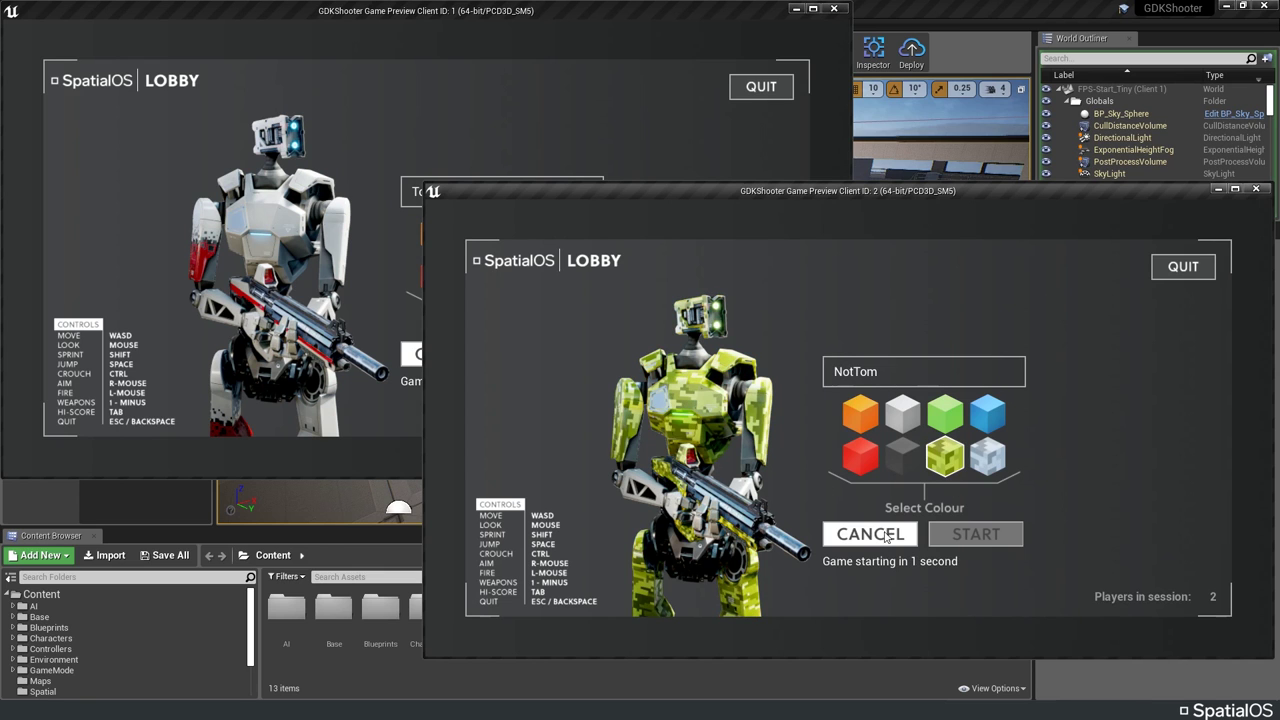
{"action": "left_click", "coordinate": [972, 537]}
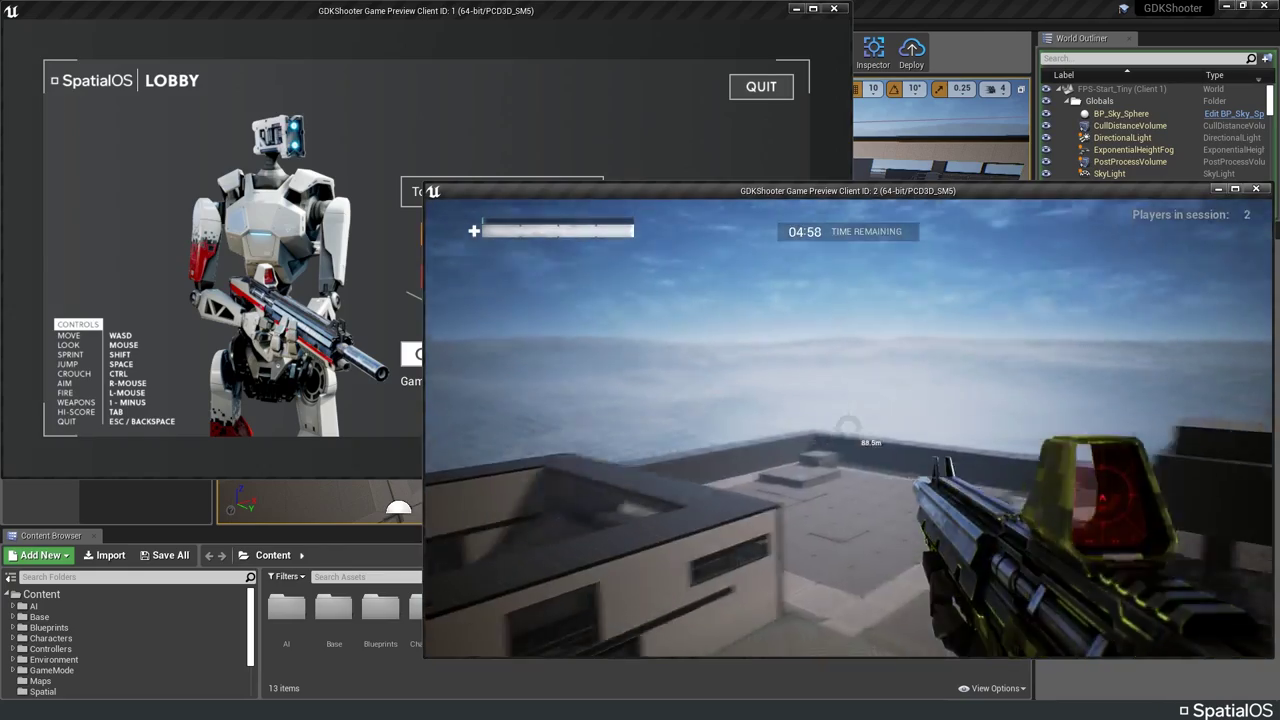
Walk the second player forward, aim and shoot at Tom, end the session, and open the SpatialOS Inspector.
{"action": "key", "text": "alt+Tab"}
{"action": "key", "text": "w"}
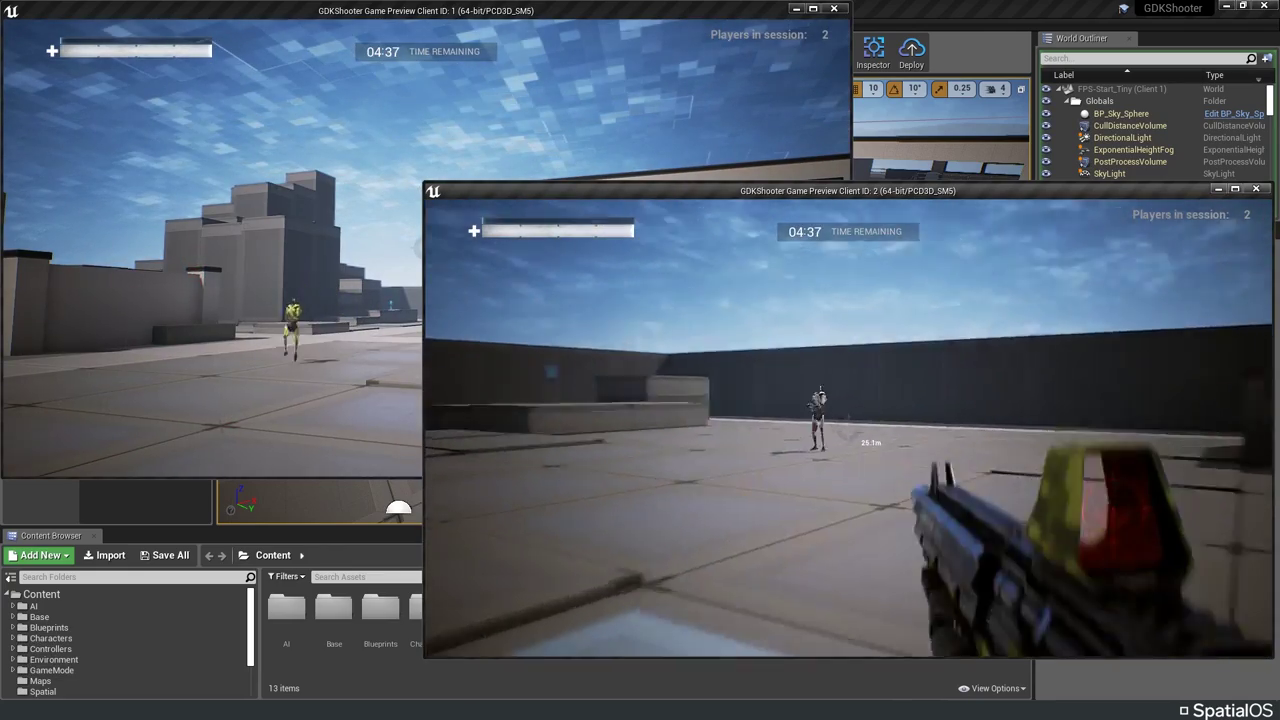
{"action": "right_click", "coordinate": [848, 428]}
{"action": "left_click", "coordinate": [848, 428]}
{"action": "key", "text": "alt+Tab"}
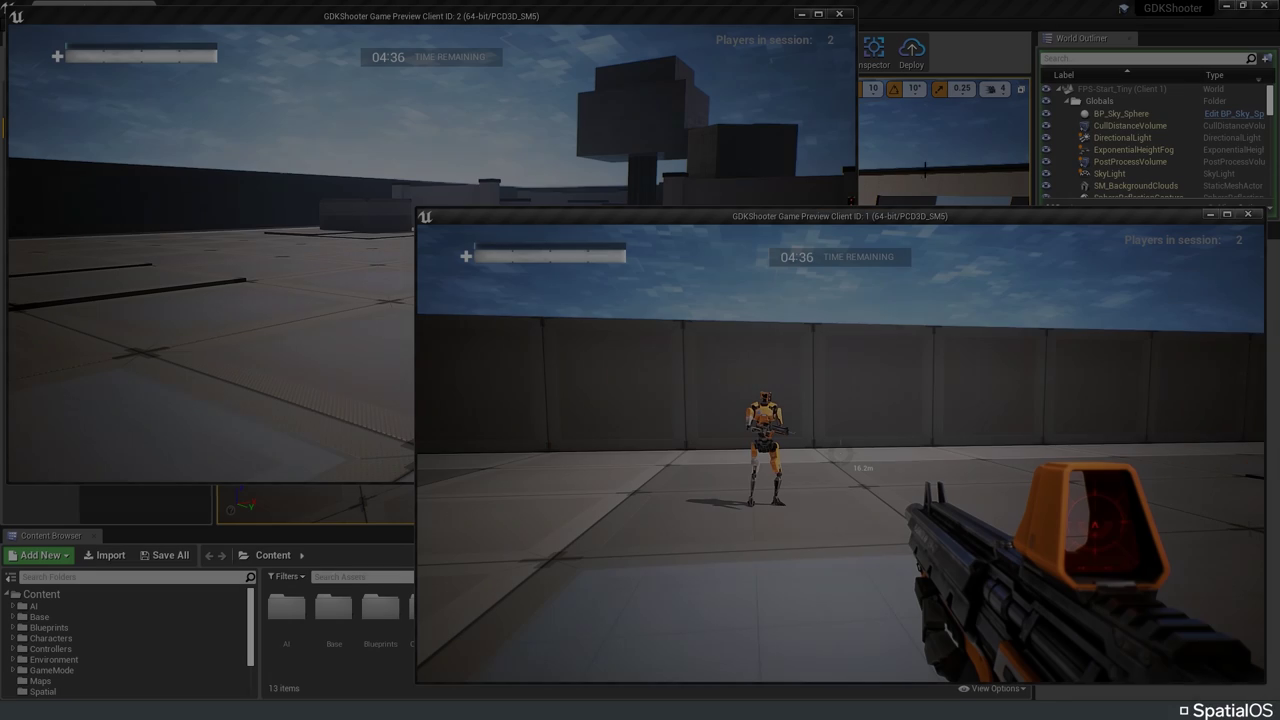
{"action": "key", "text": "Escape"}
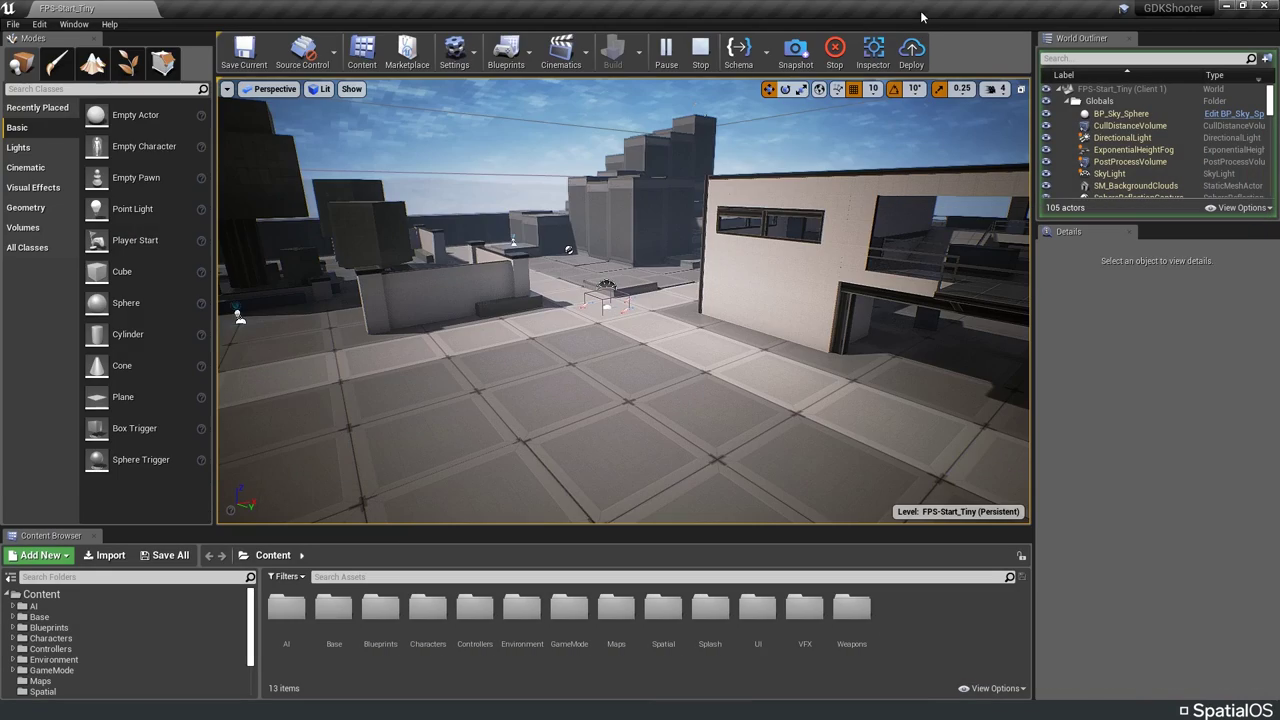
{"action": "left_click", "coordinate": [873, 60]}
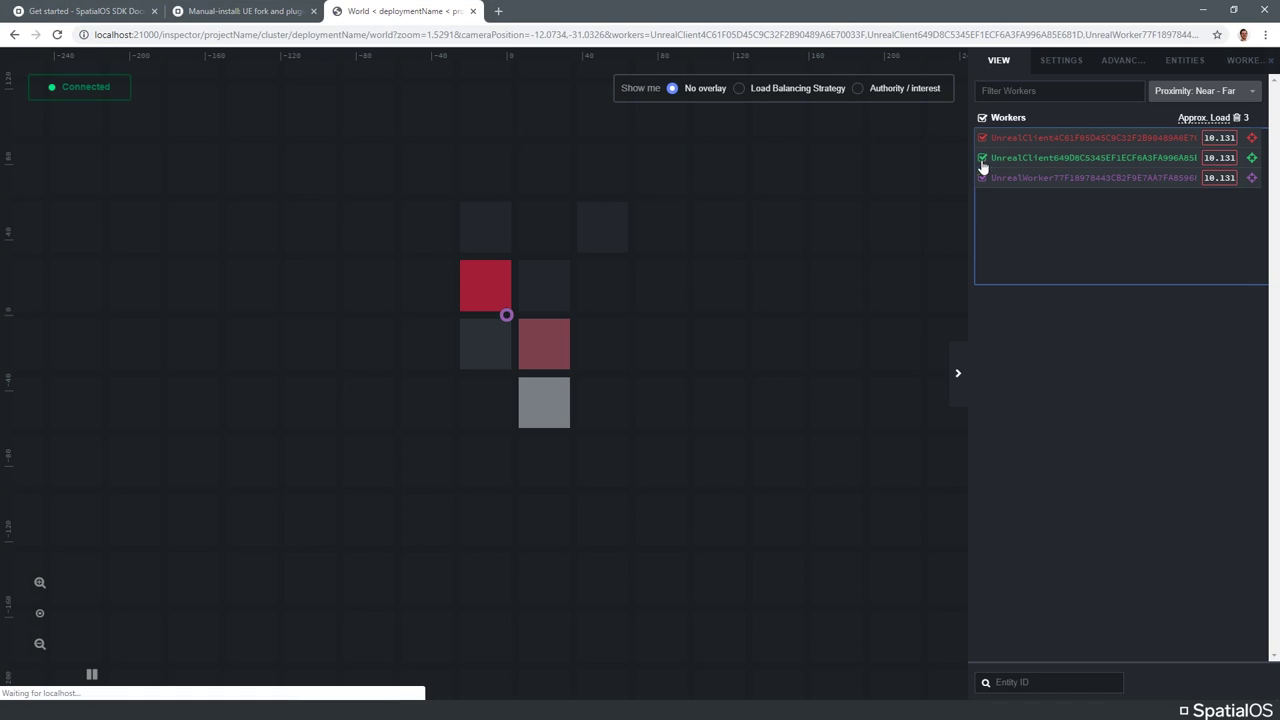
Zoom into the Inspector world map to see the workers and entity types like ShieldPickup_C.
{"action": "scroll", "coordinate": [498, 323], "scroll_direction": "up", "scroll_amount": 5}
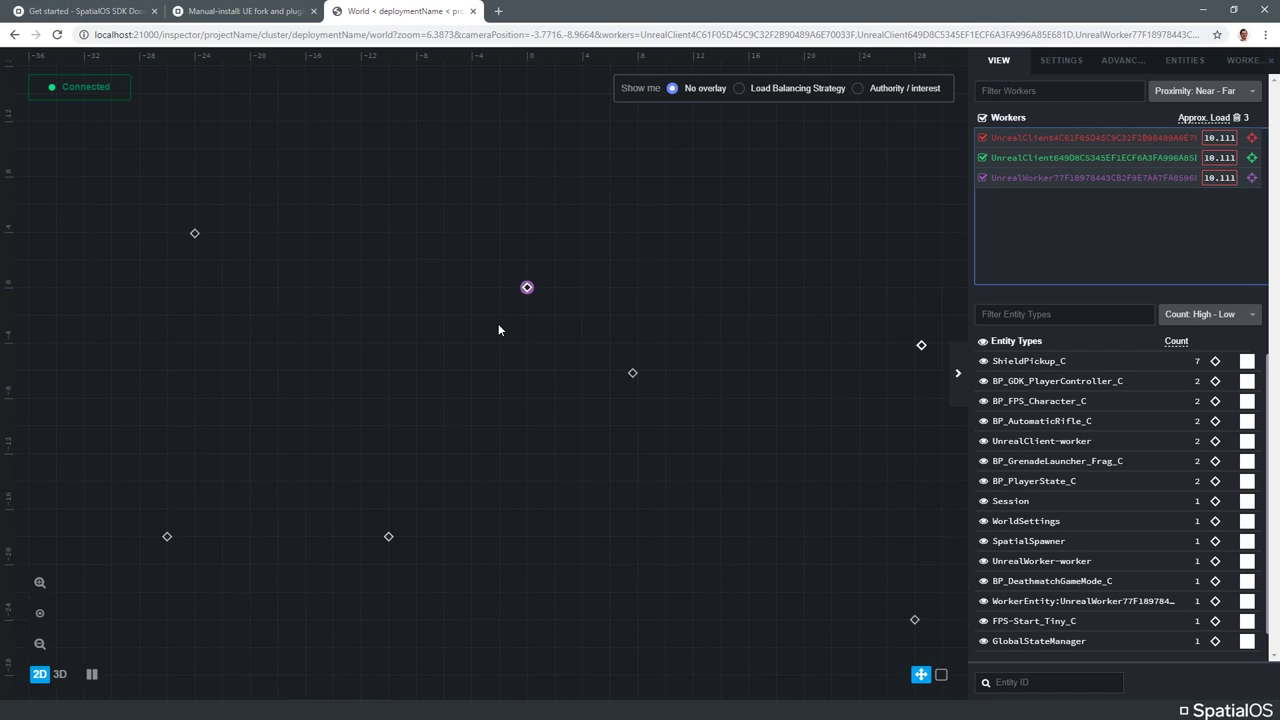
{"action": "scroll", "coordinate": [500, 340], "scroll_direction": "up", "scroll_amount": 2}
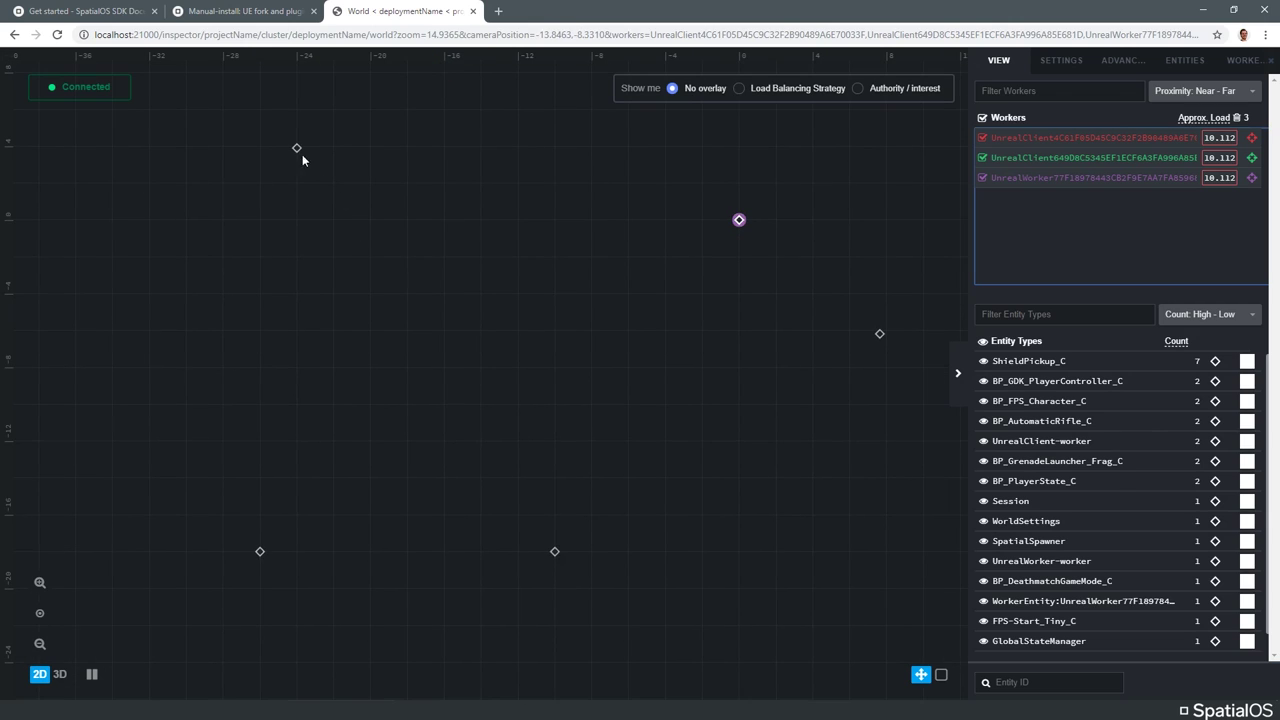